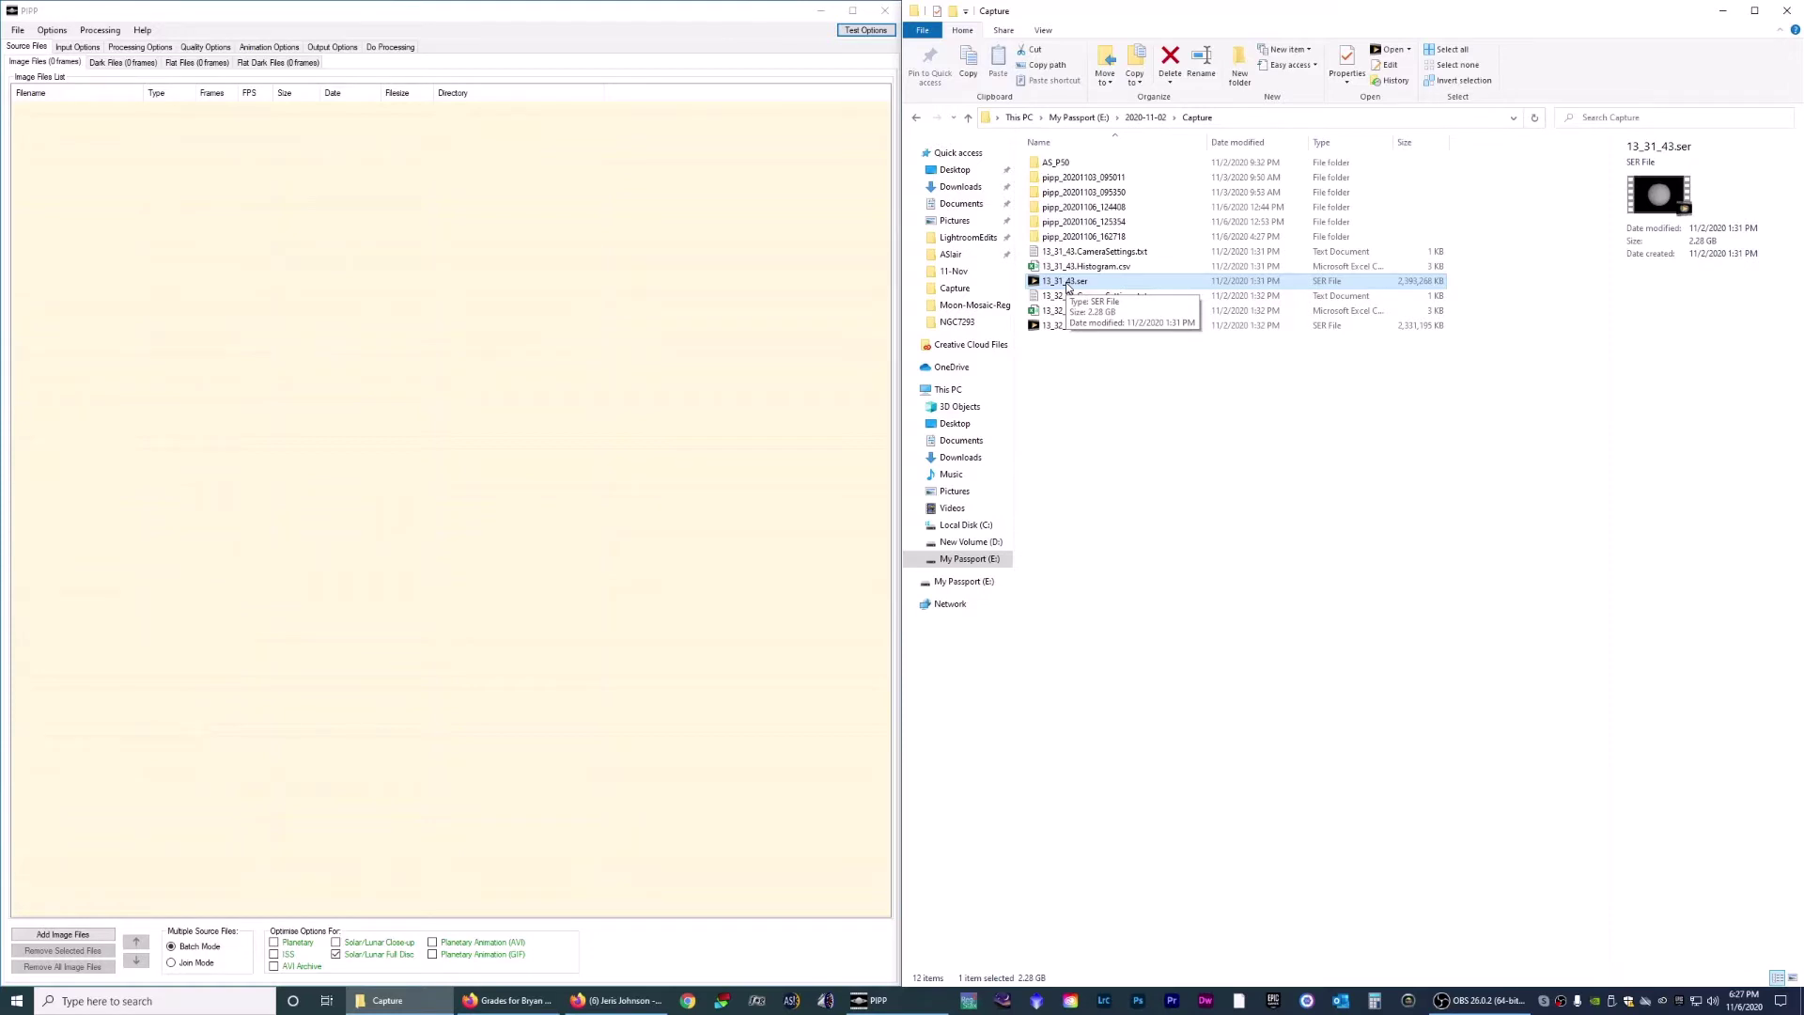
Load 13_31_43.ser (1041 frames, 1936x1216) into the source list and dismiss the frame preview
left_click_drag(1068, 287, 465, 211)
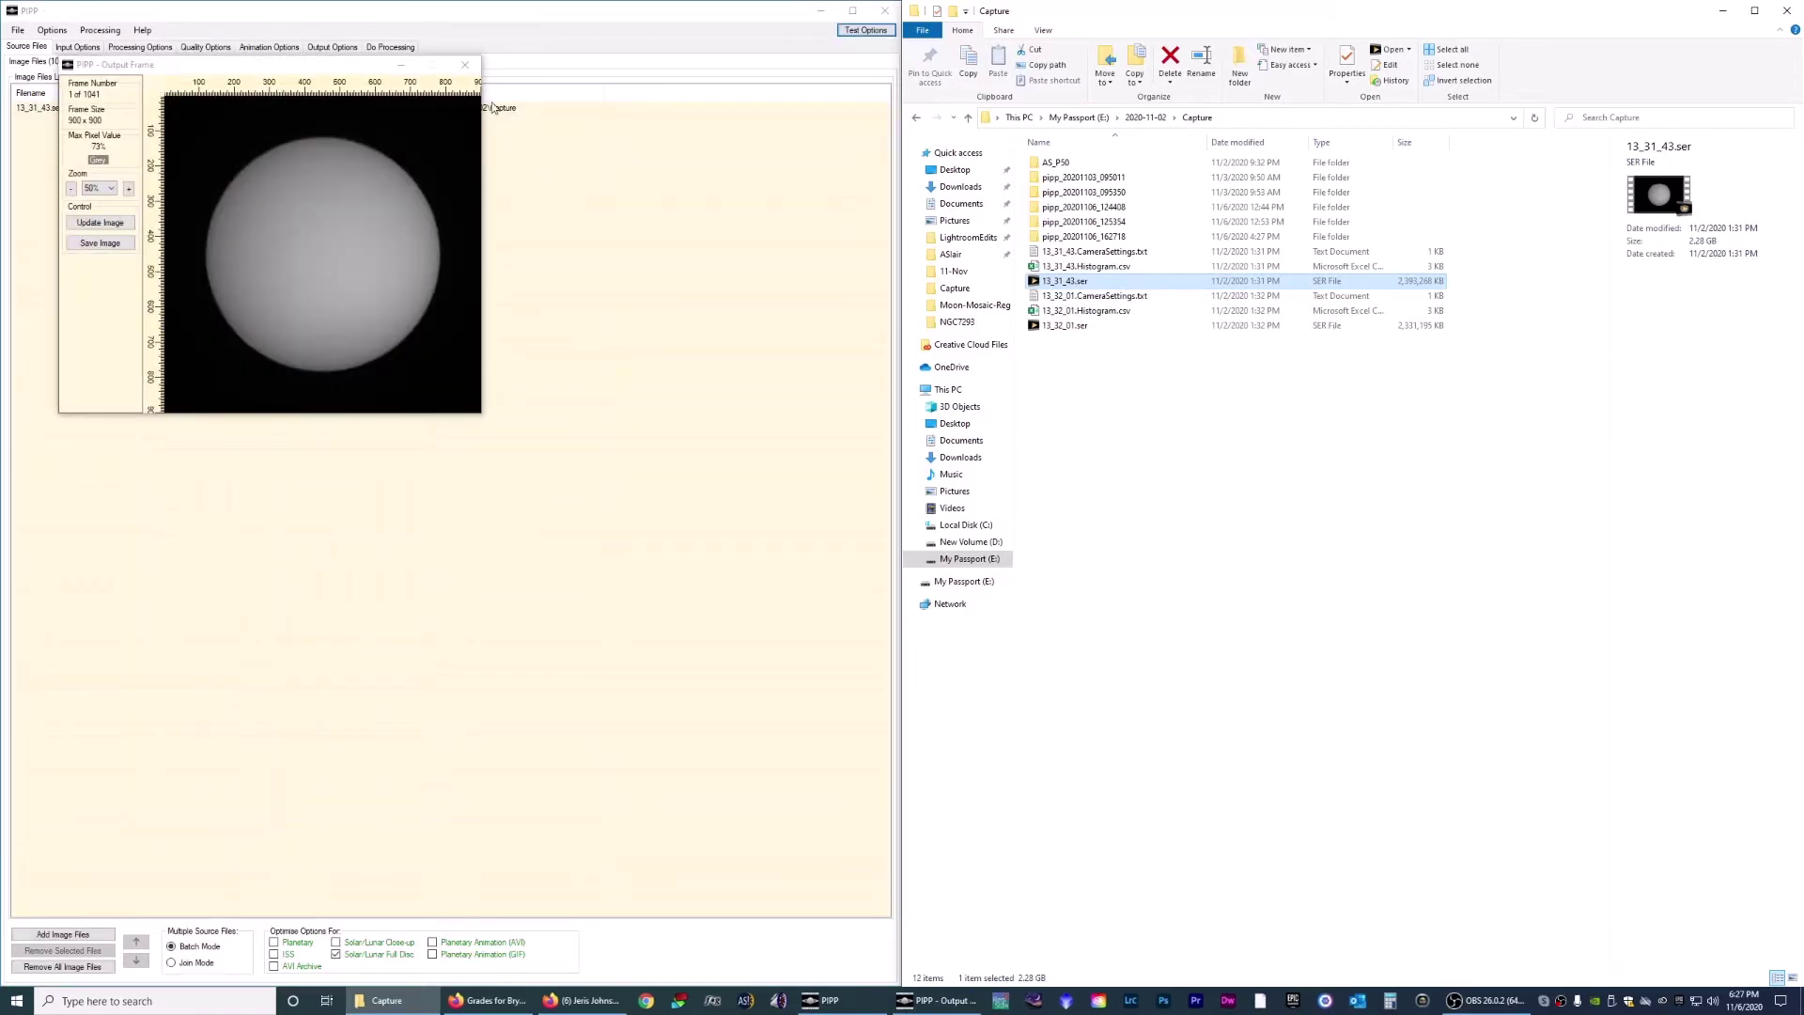
left_click(464, 65)
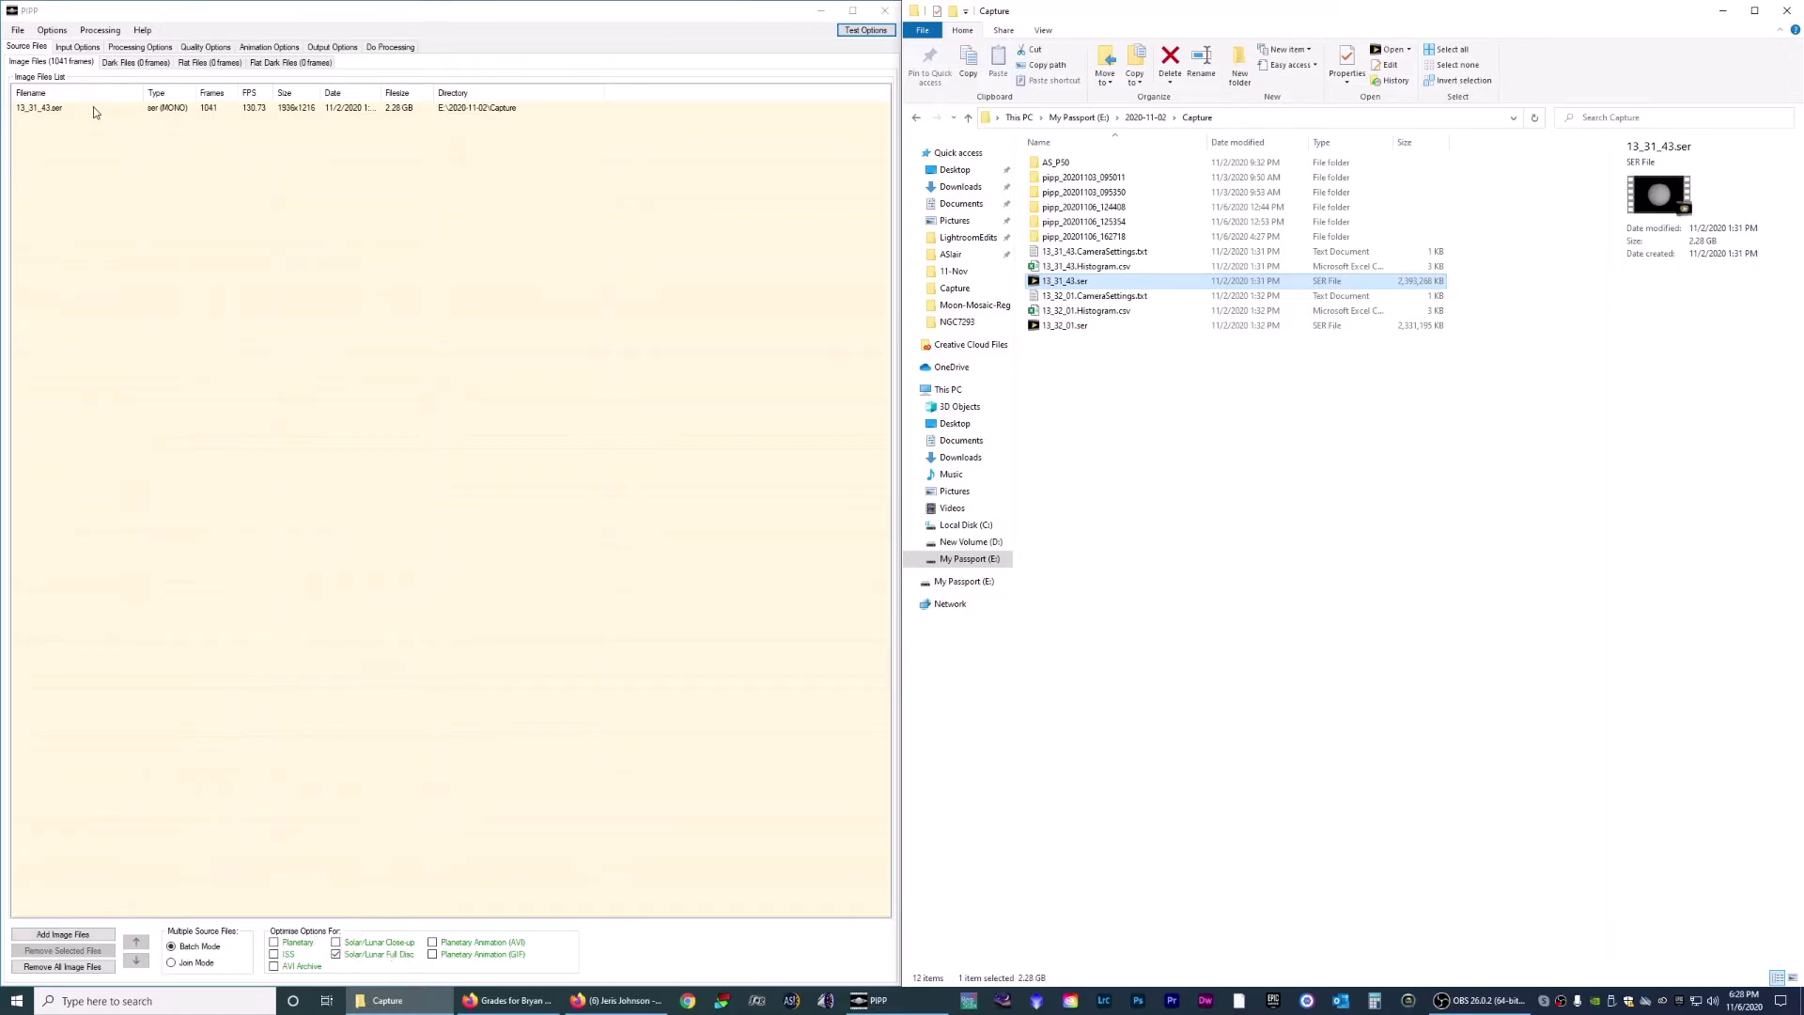
Switch off Debayer Raw Image Files under Input Options
left_click(77, 46)
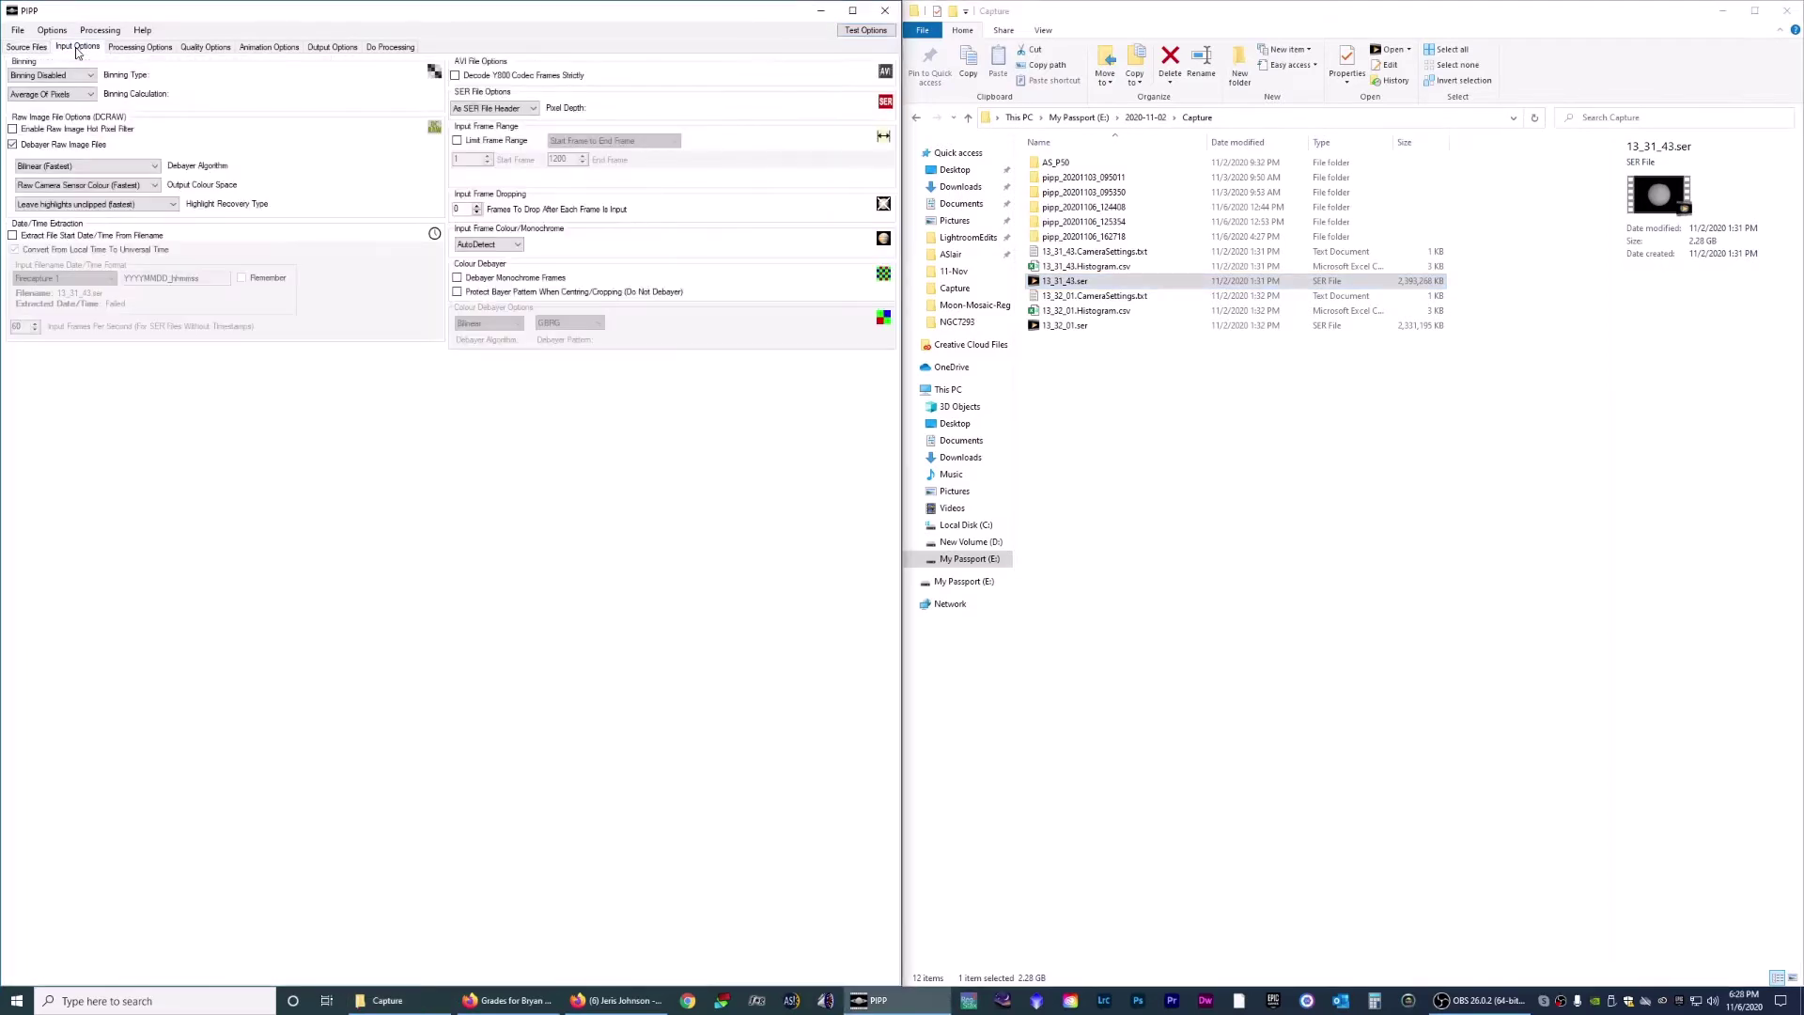
left_click(13, 146)
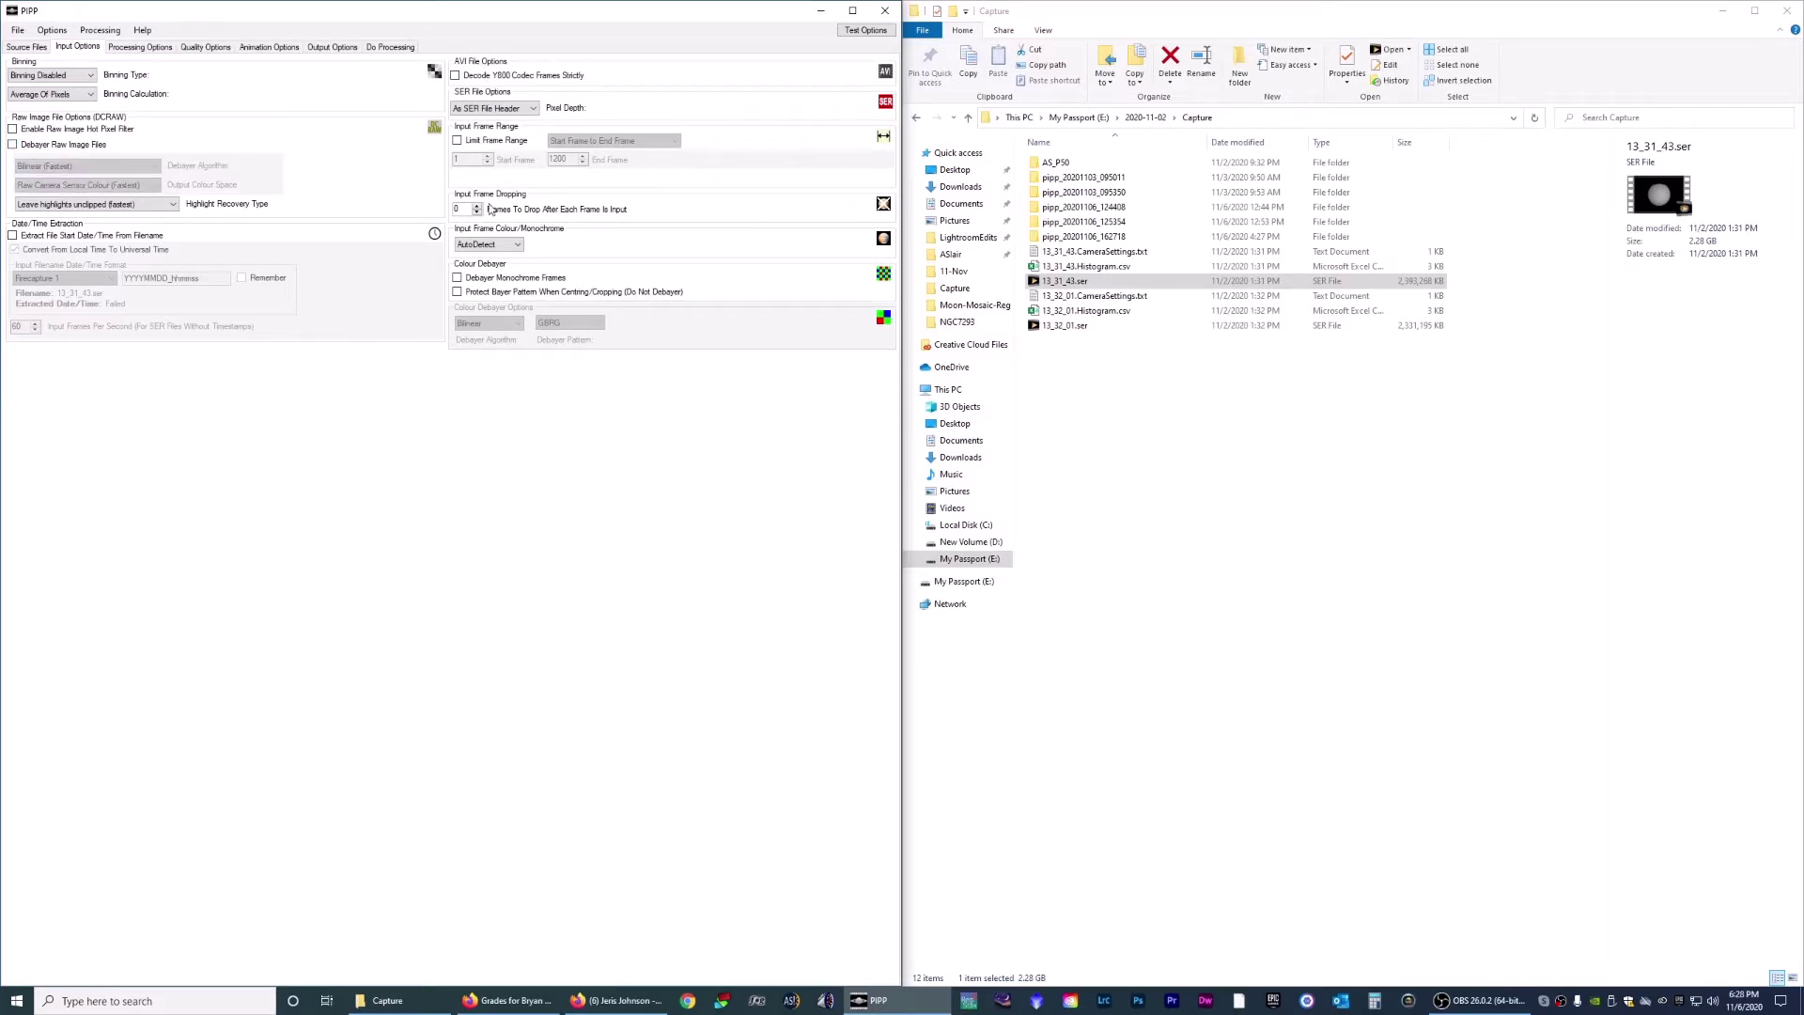
Show Processing Options with object detection, object centring and 900 × 900 cropping enabled
left_click(141, 47)
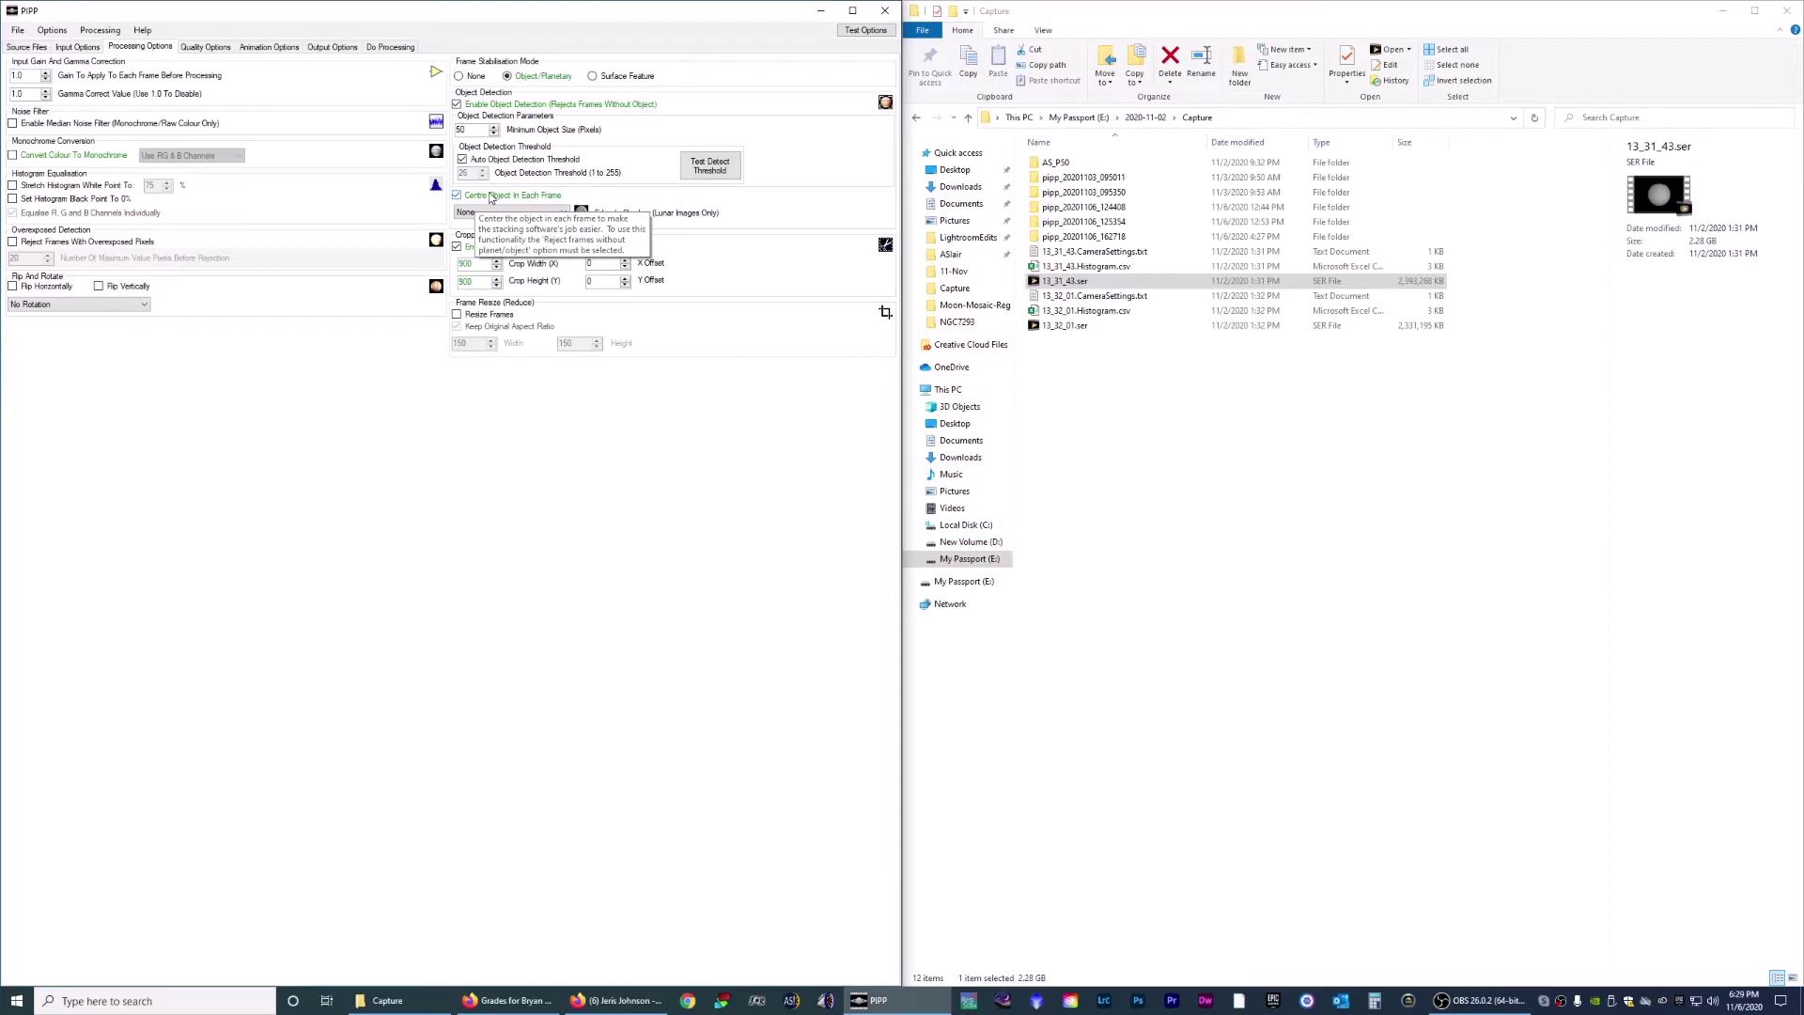
Preview a 900 × 900 test output frame, then close the preview window
left_click(851, 31)
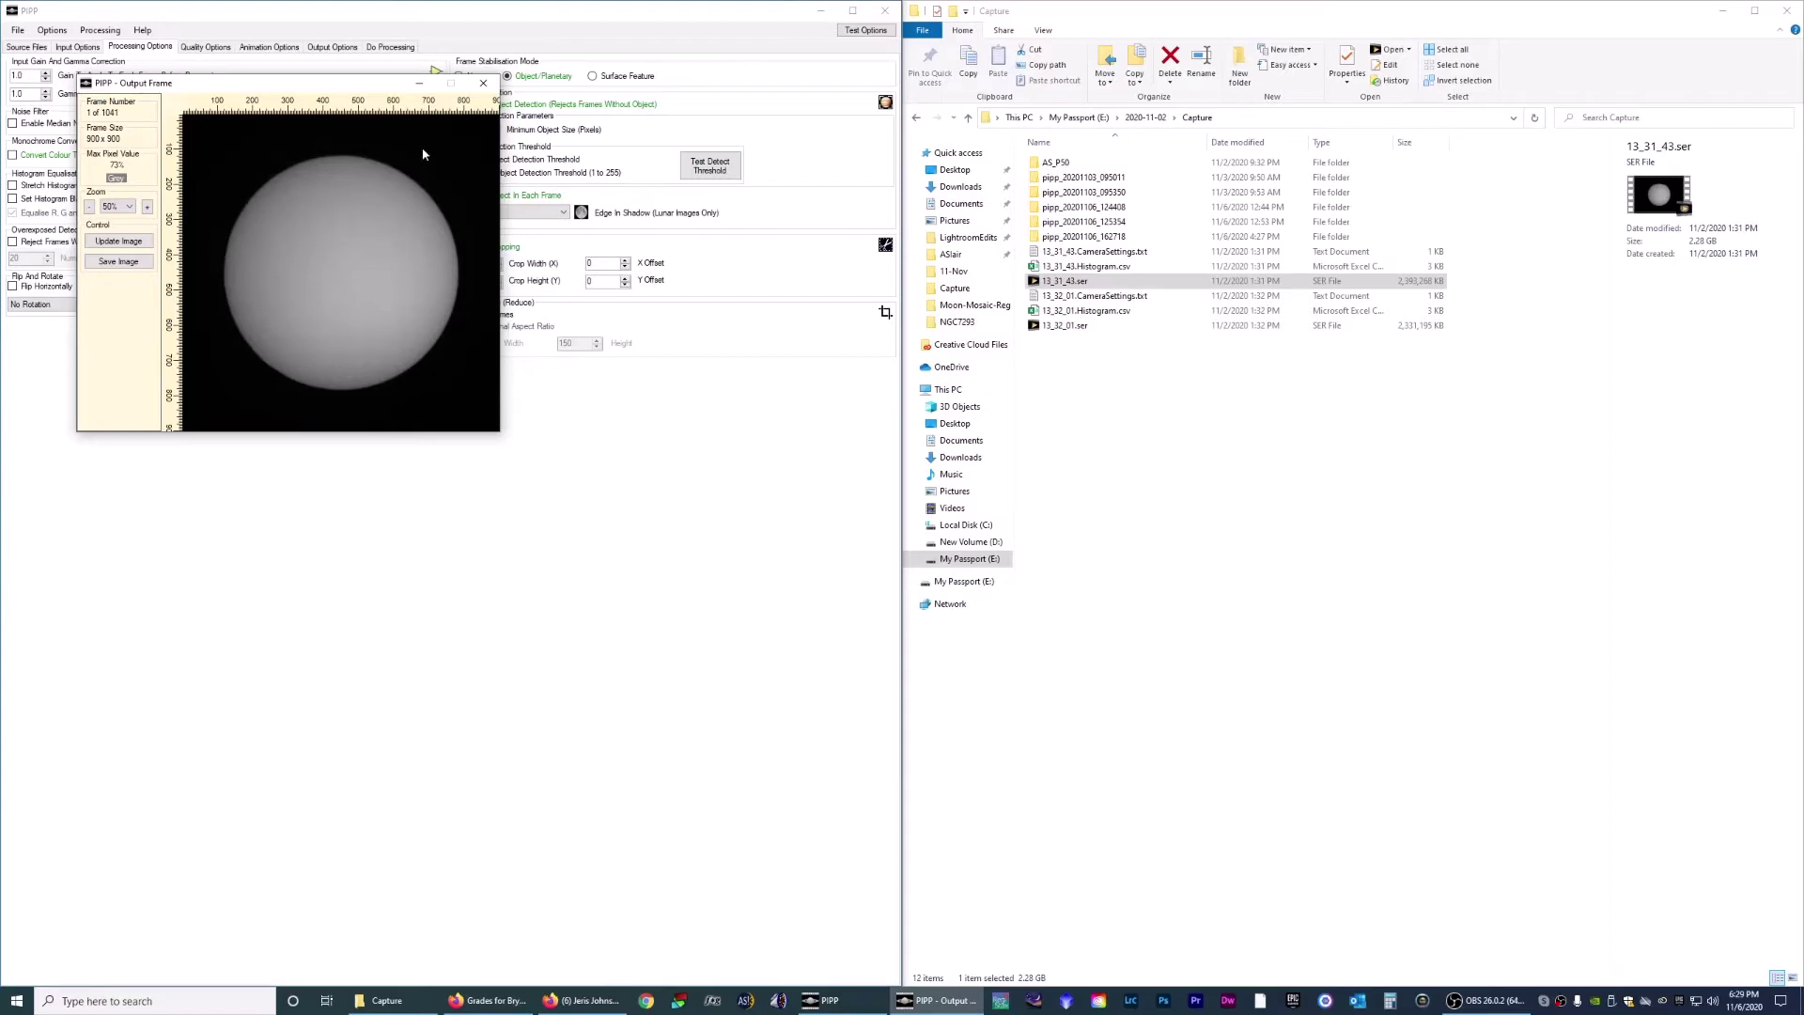
left_click(482, 86)
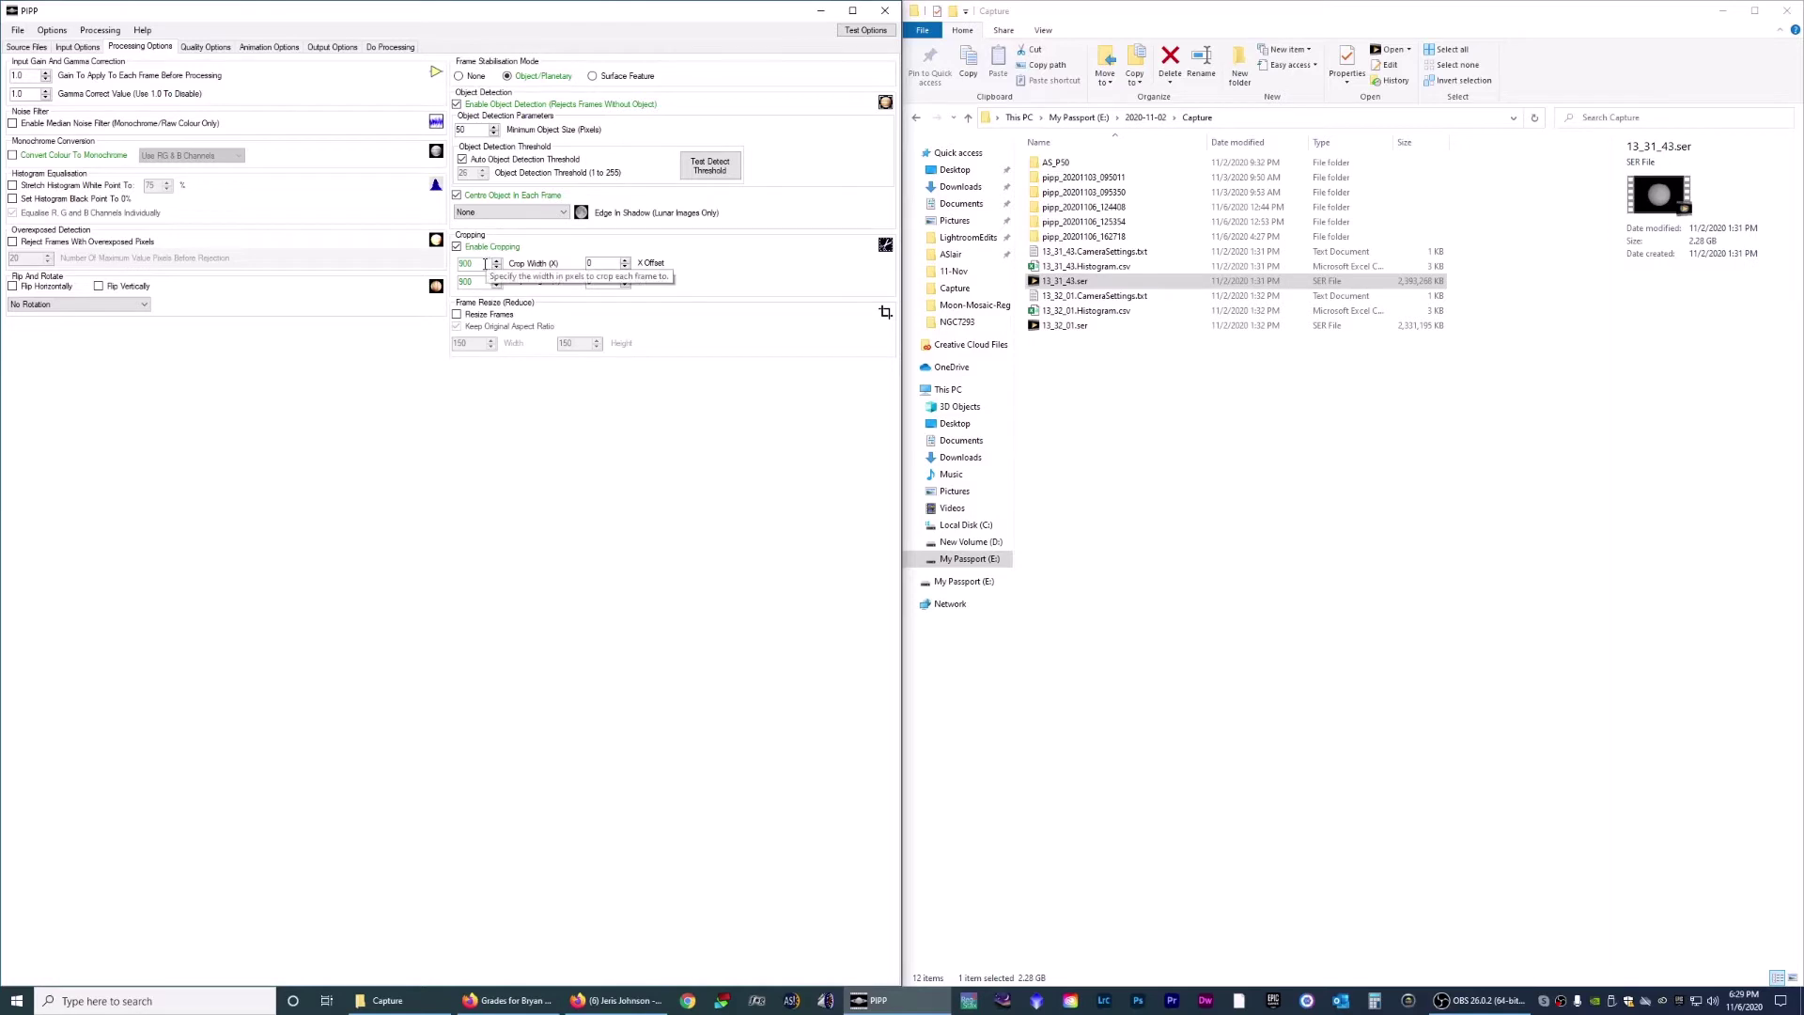
left_click_drag(485, 264, 452, 268)
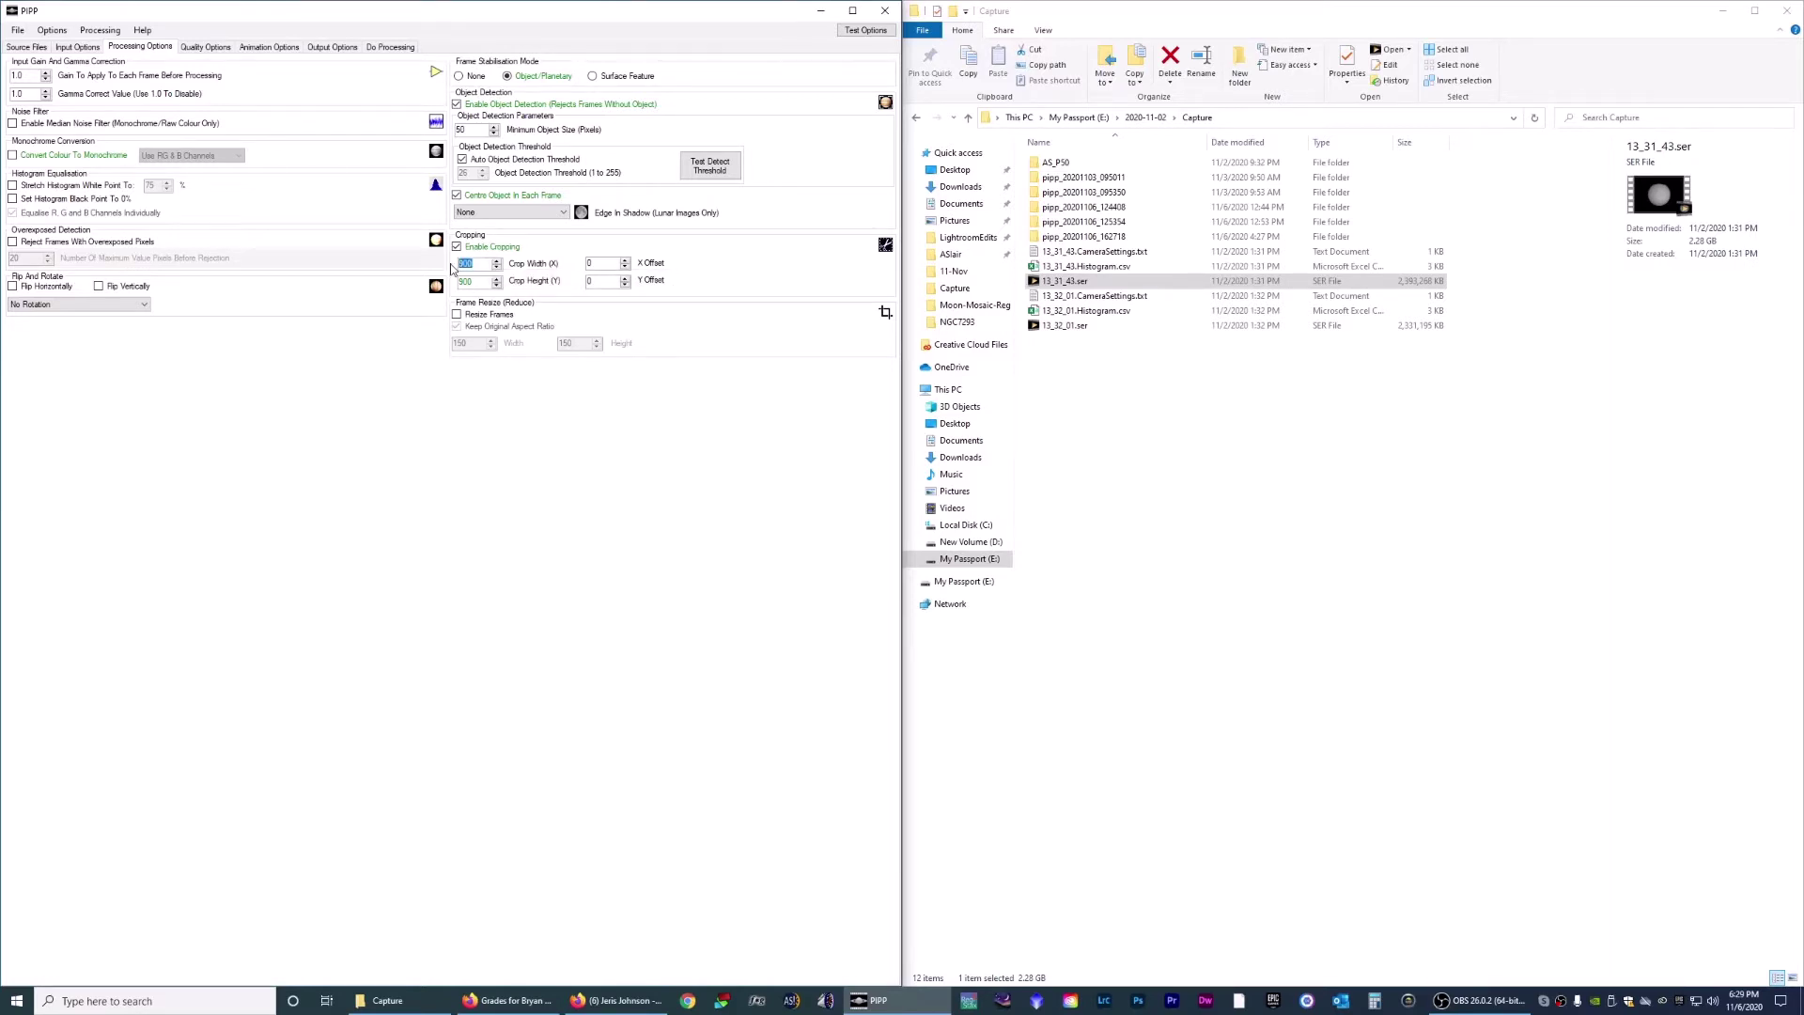
type("1200")
left_click_drag(484, 281, 464, 283)
type("1200")
left_click(870, 31)
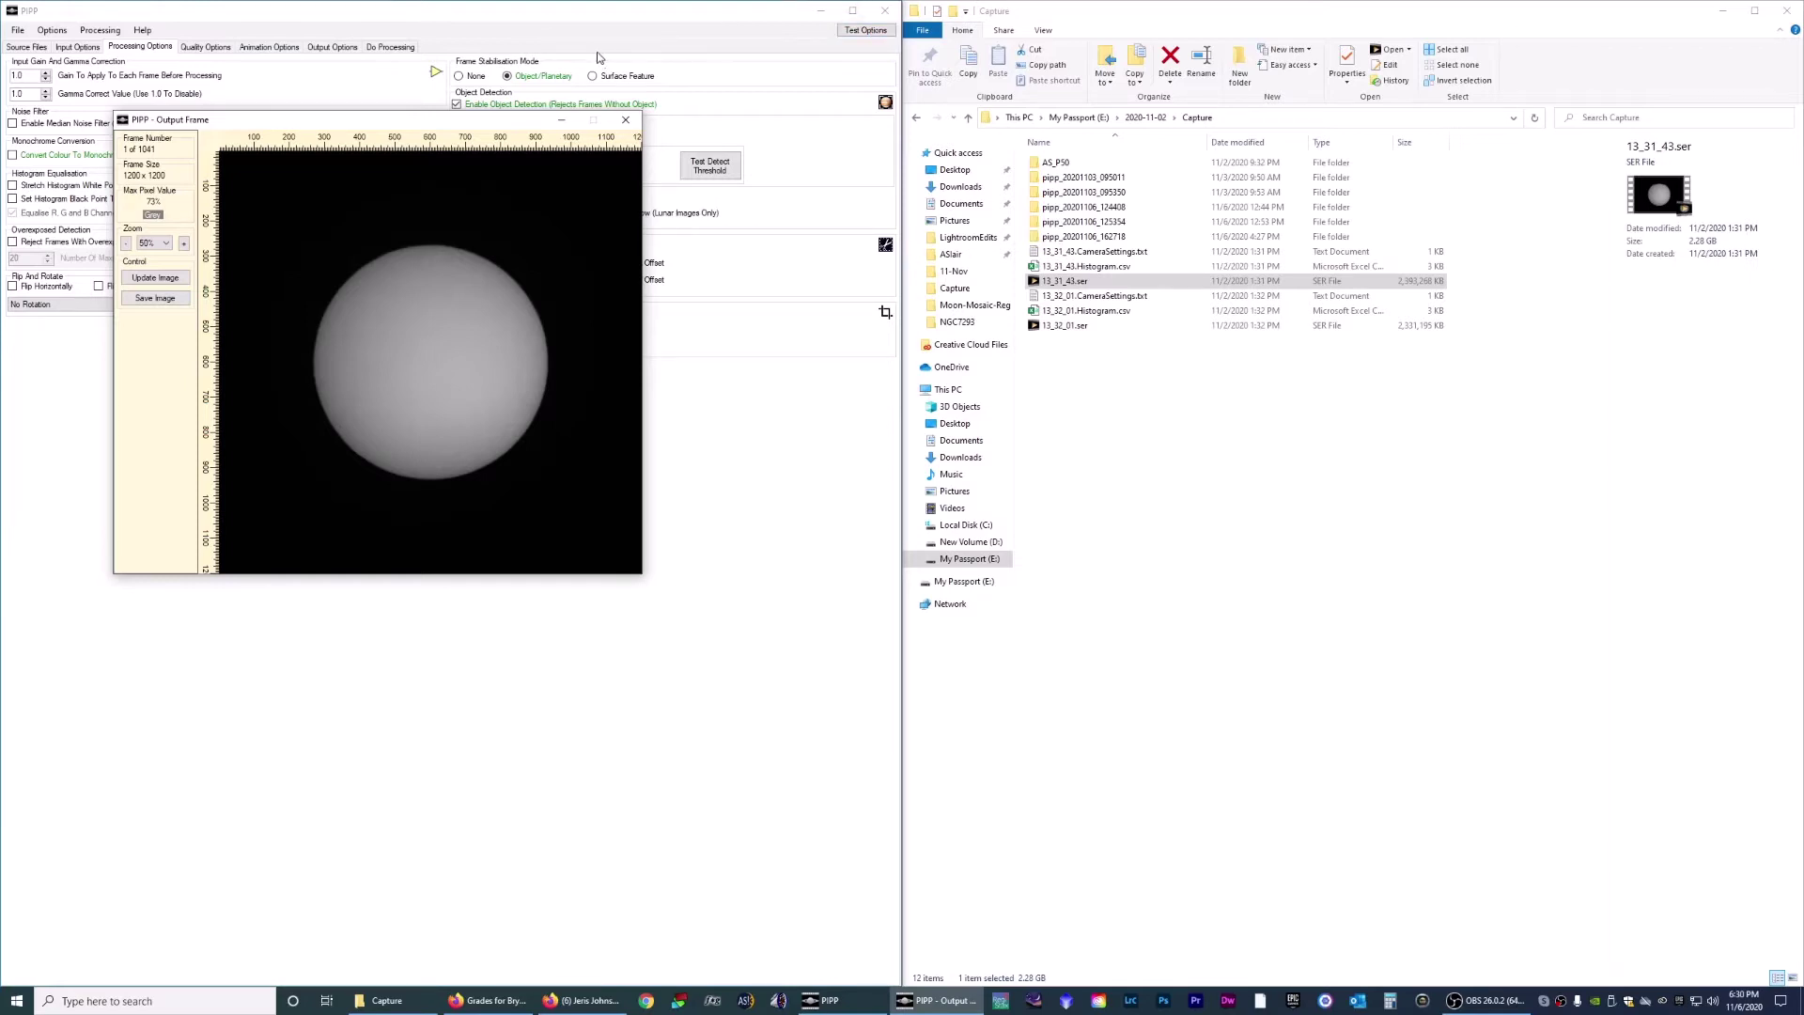
left_click(628, 119)
double_click(470, 263)
type("900")
left_click(479, 280)
key("BackSpace")
key("BackSpace")
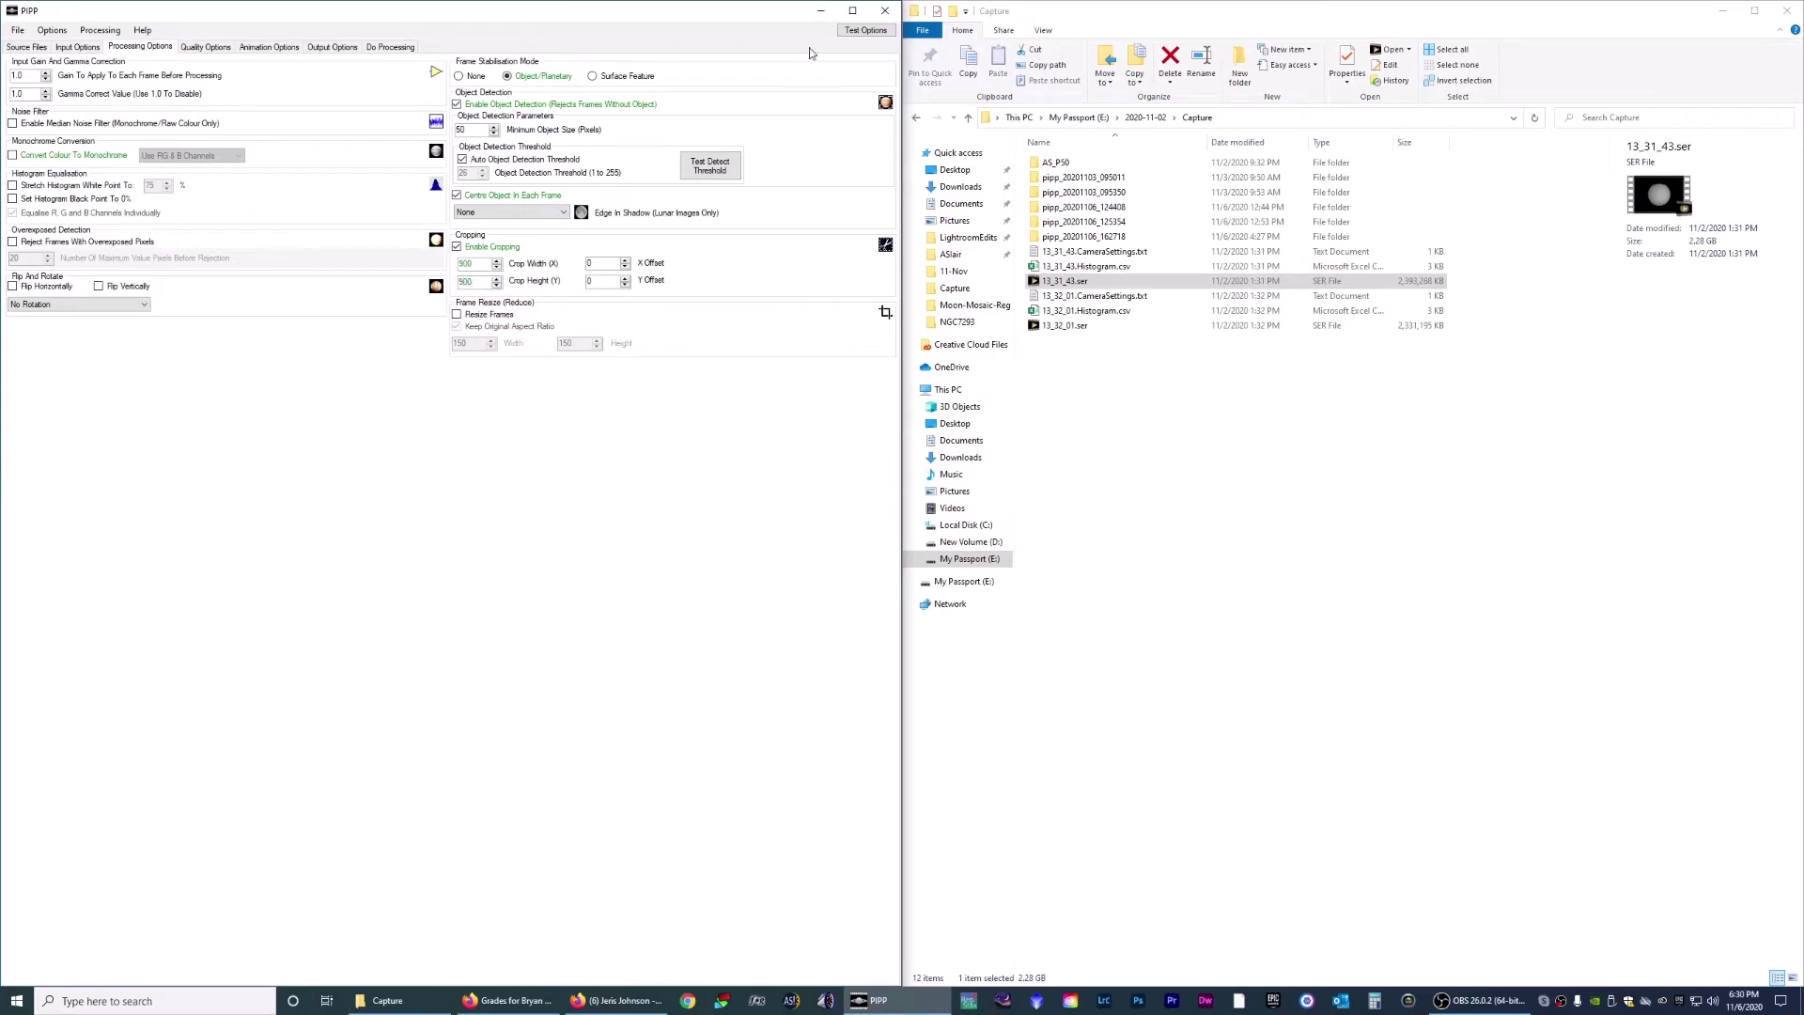
left_click(866, 31)
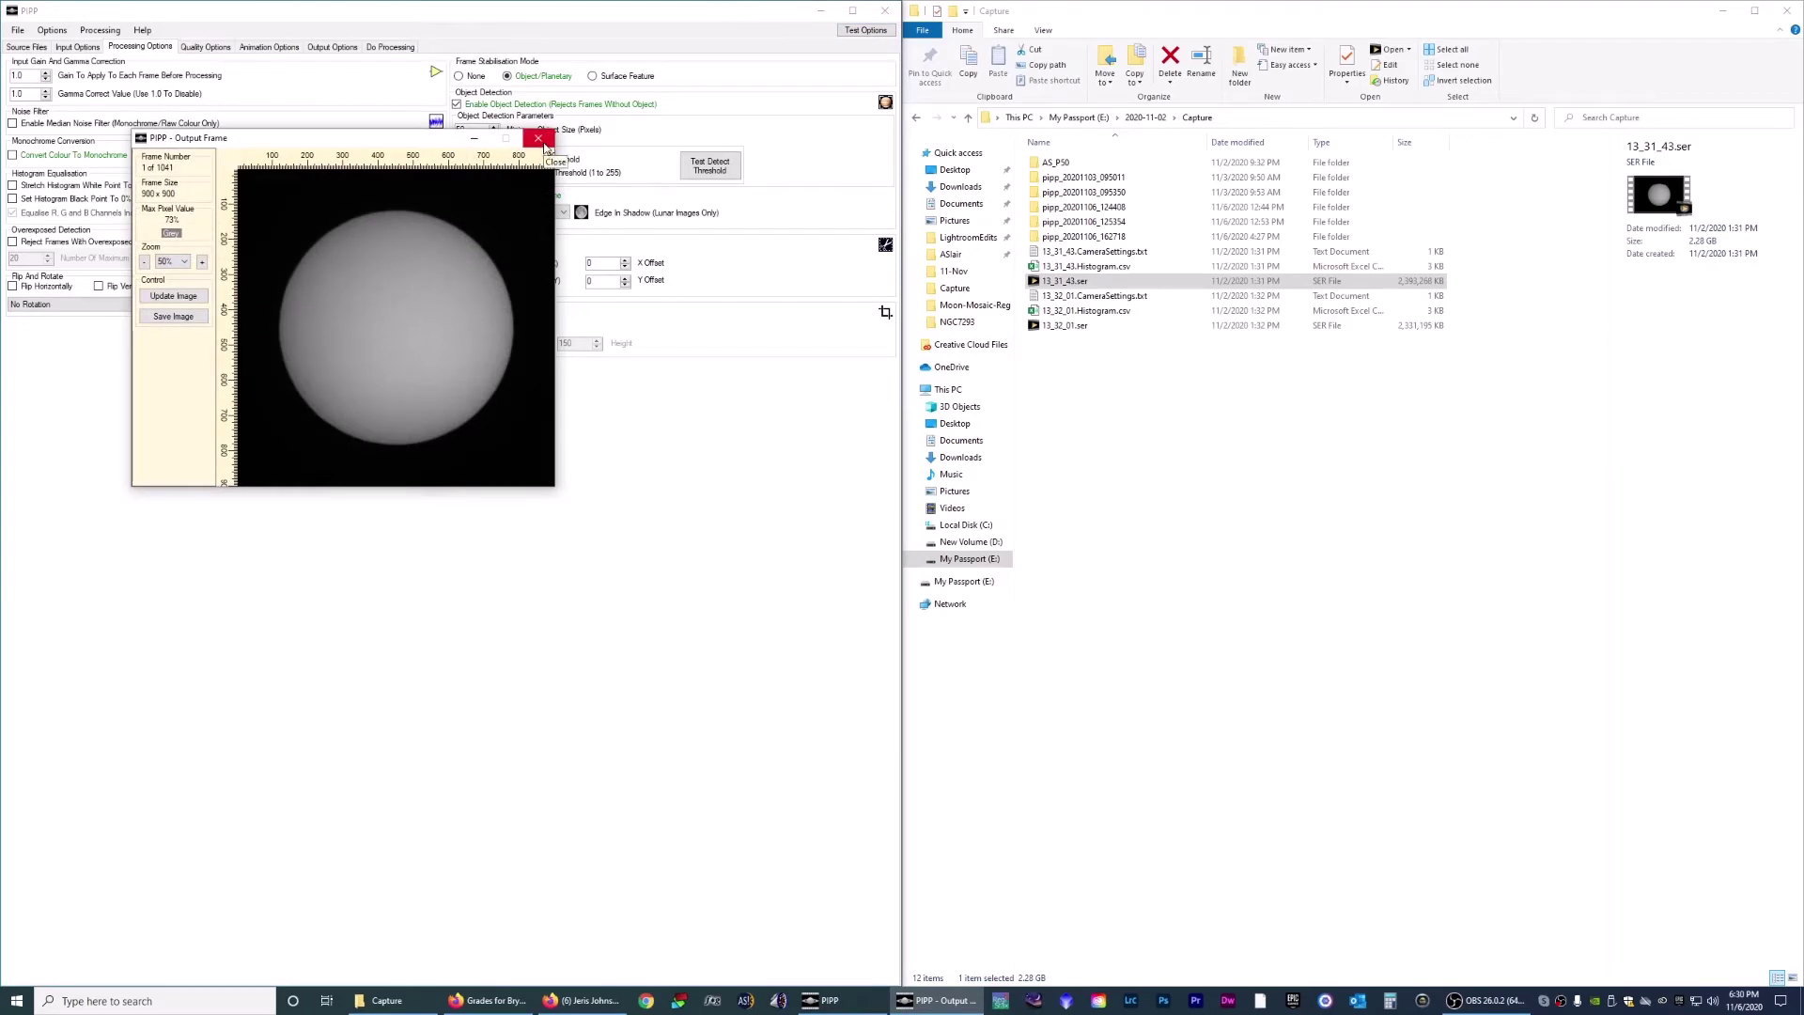
left_click(541, 141)
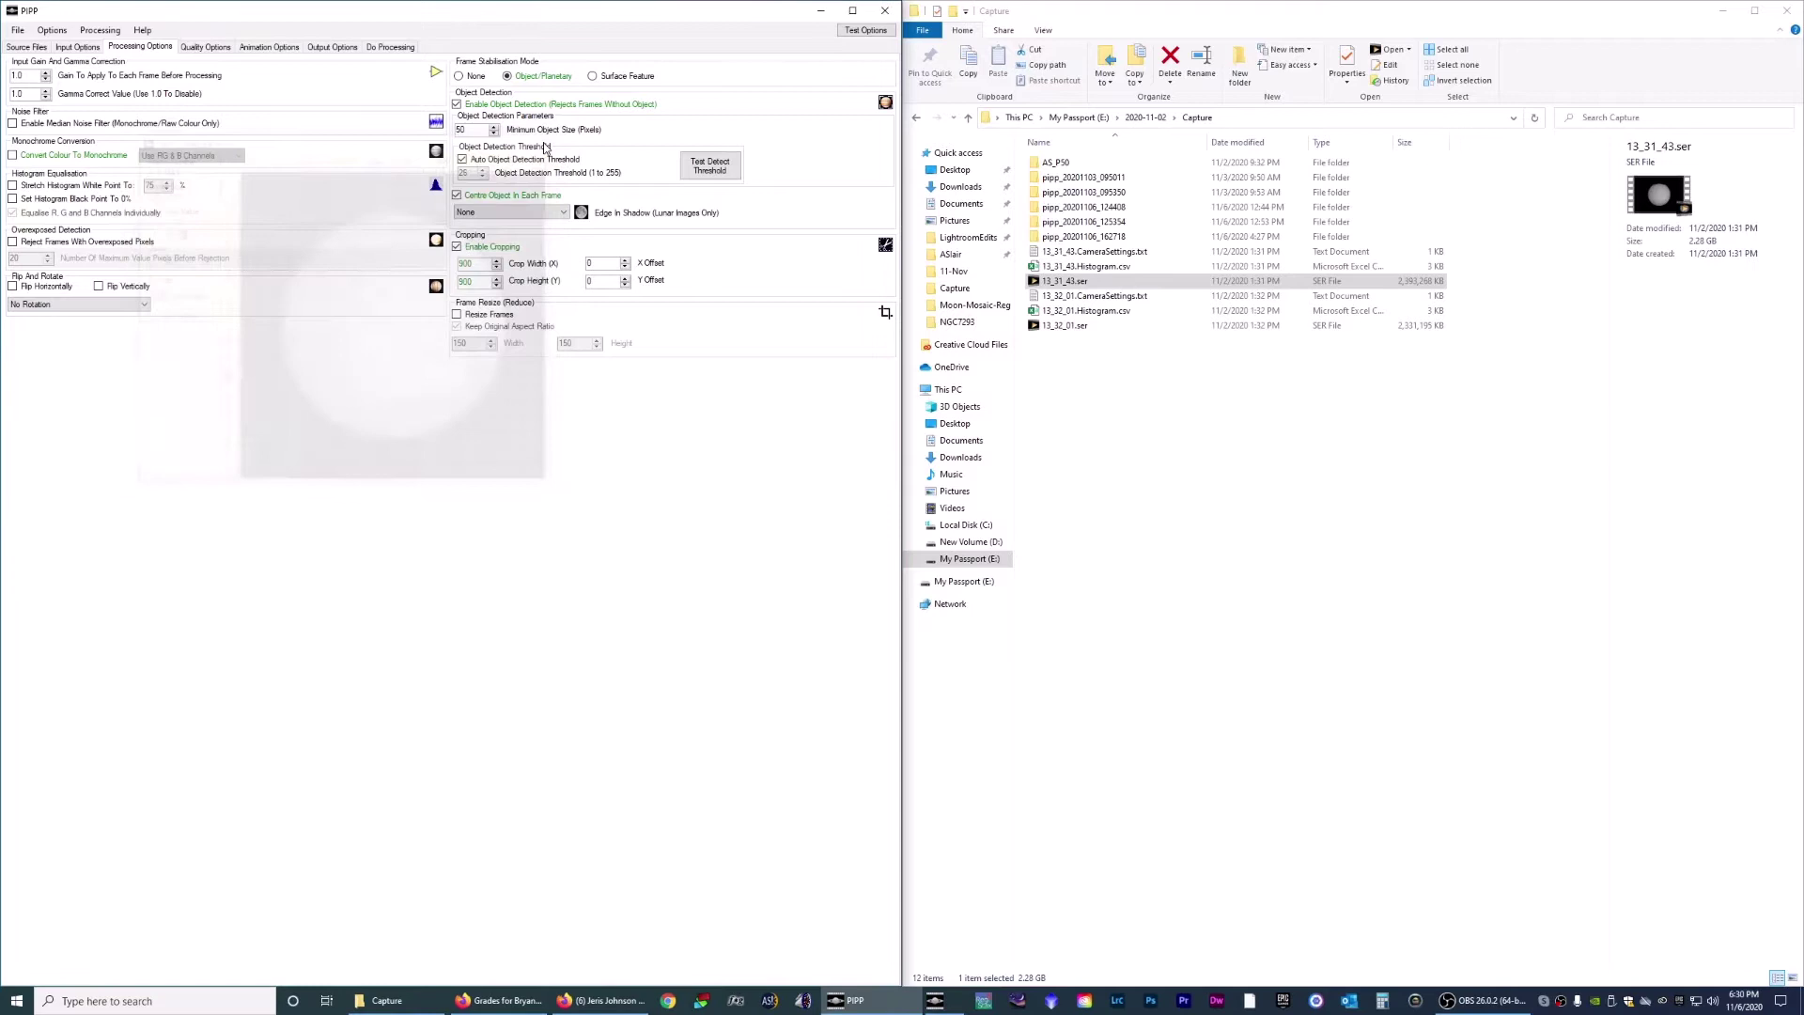
Enable quality estimation with the Total Brightness Algorithm and reordering frames by quality
left_click(201, 49)
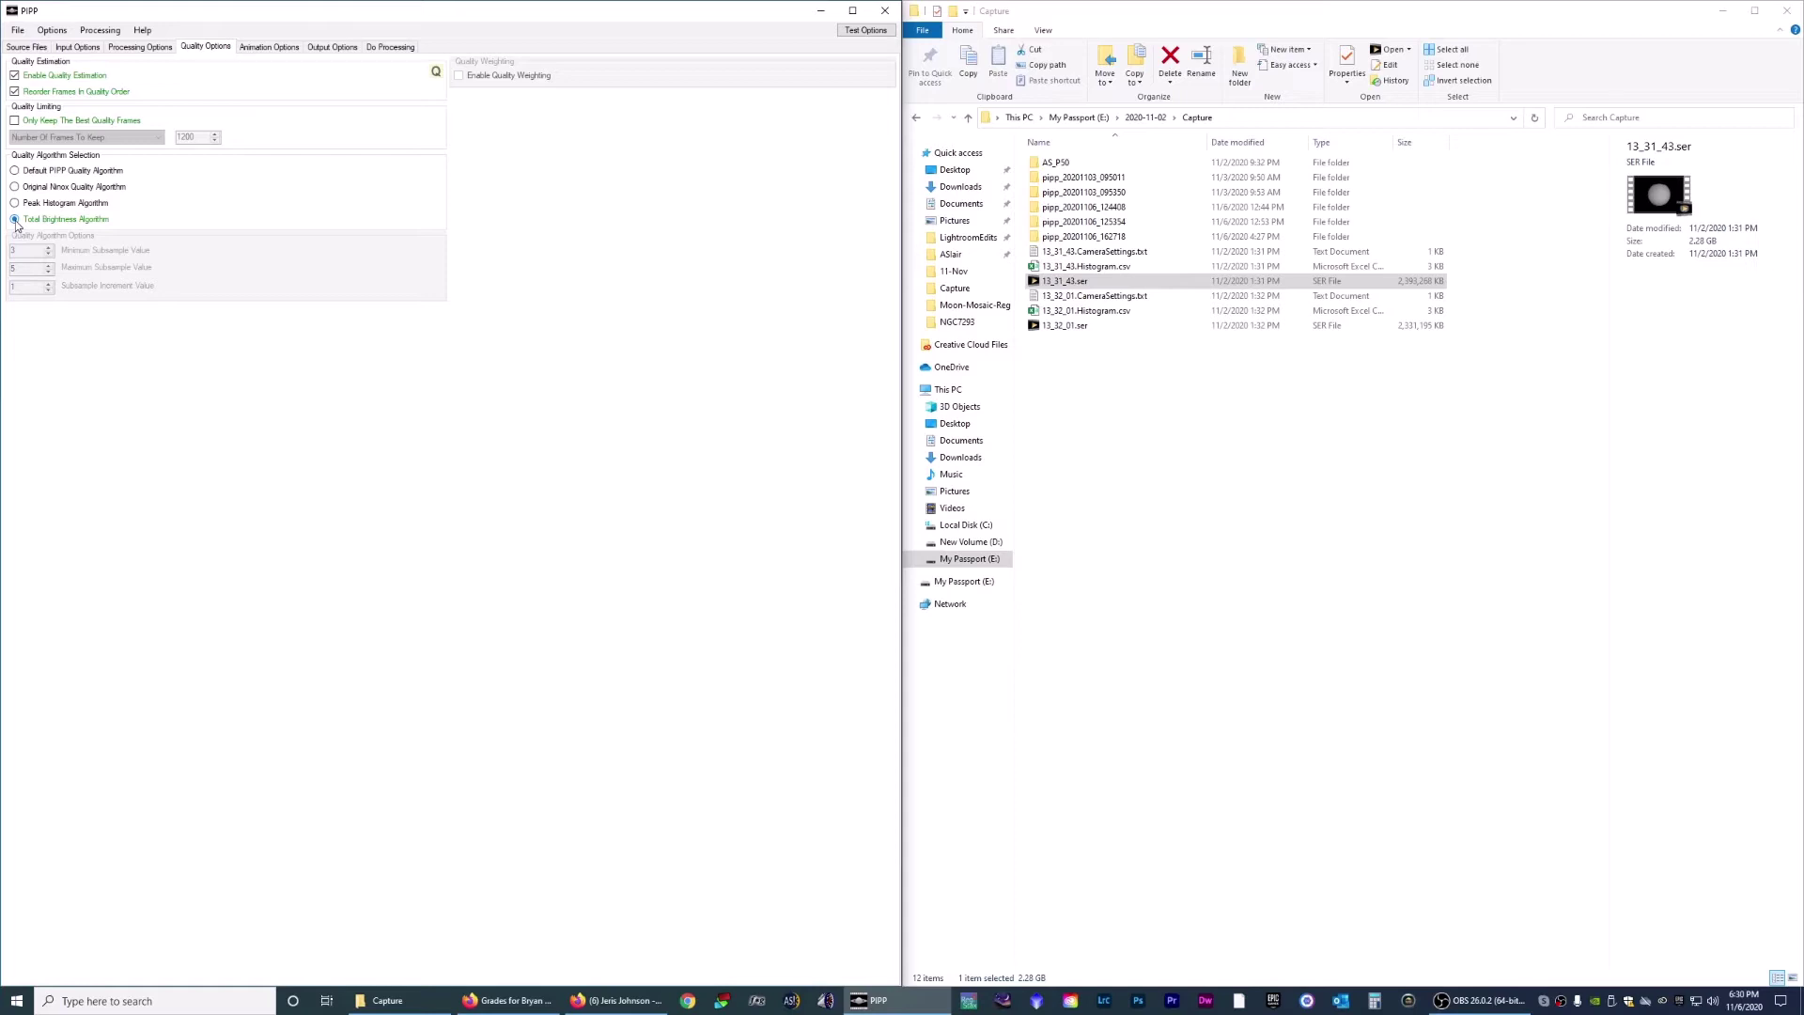
left_click(254, 47)
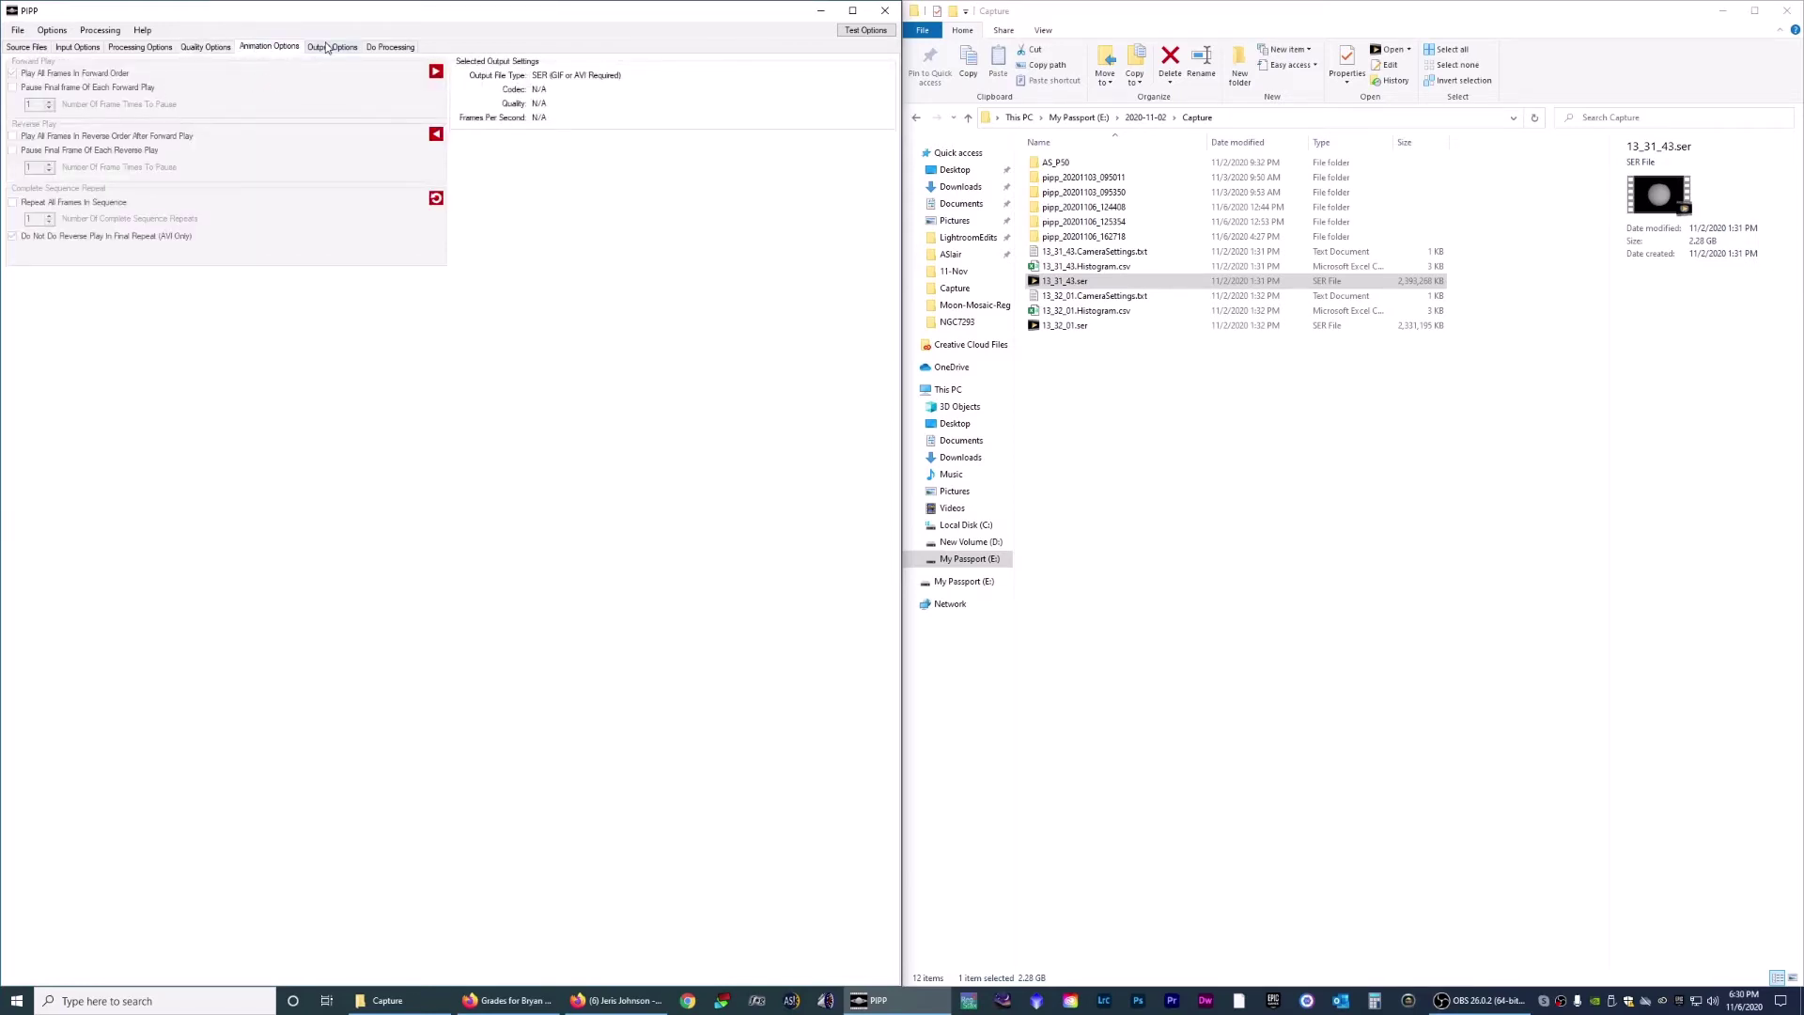
Output SER files into a pipp_ subfolder with date and time appended
left_click(326, 47)
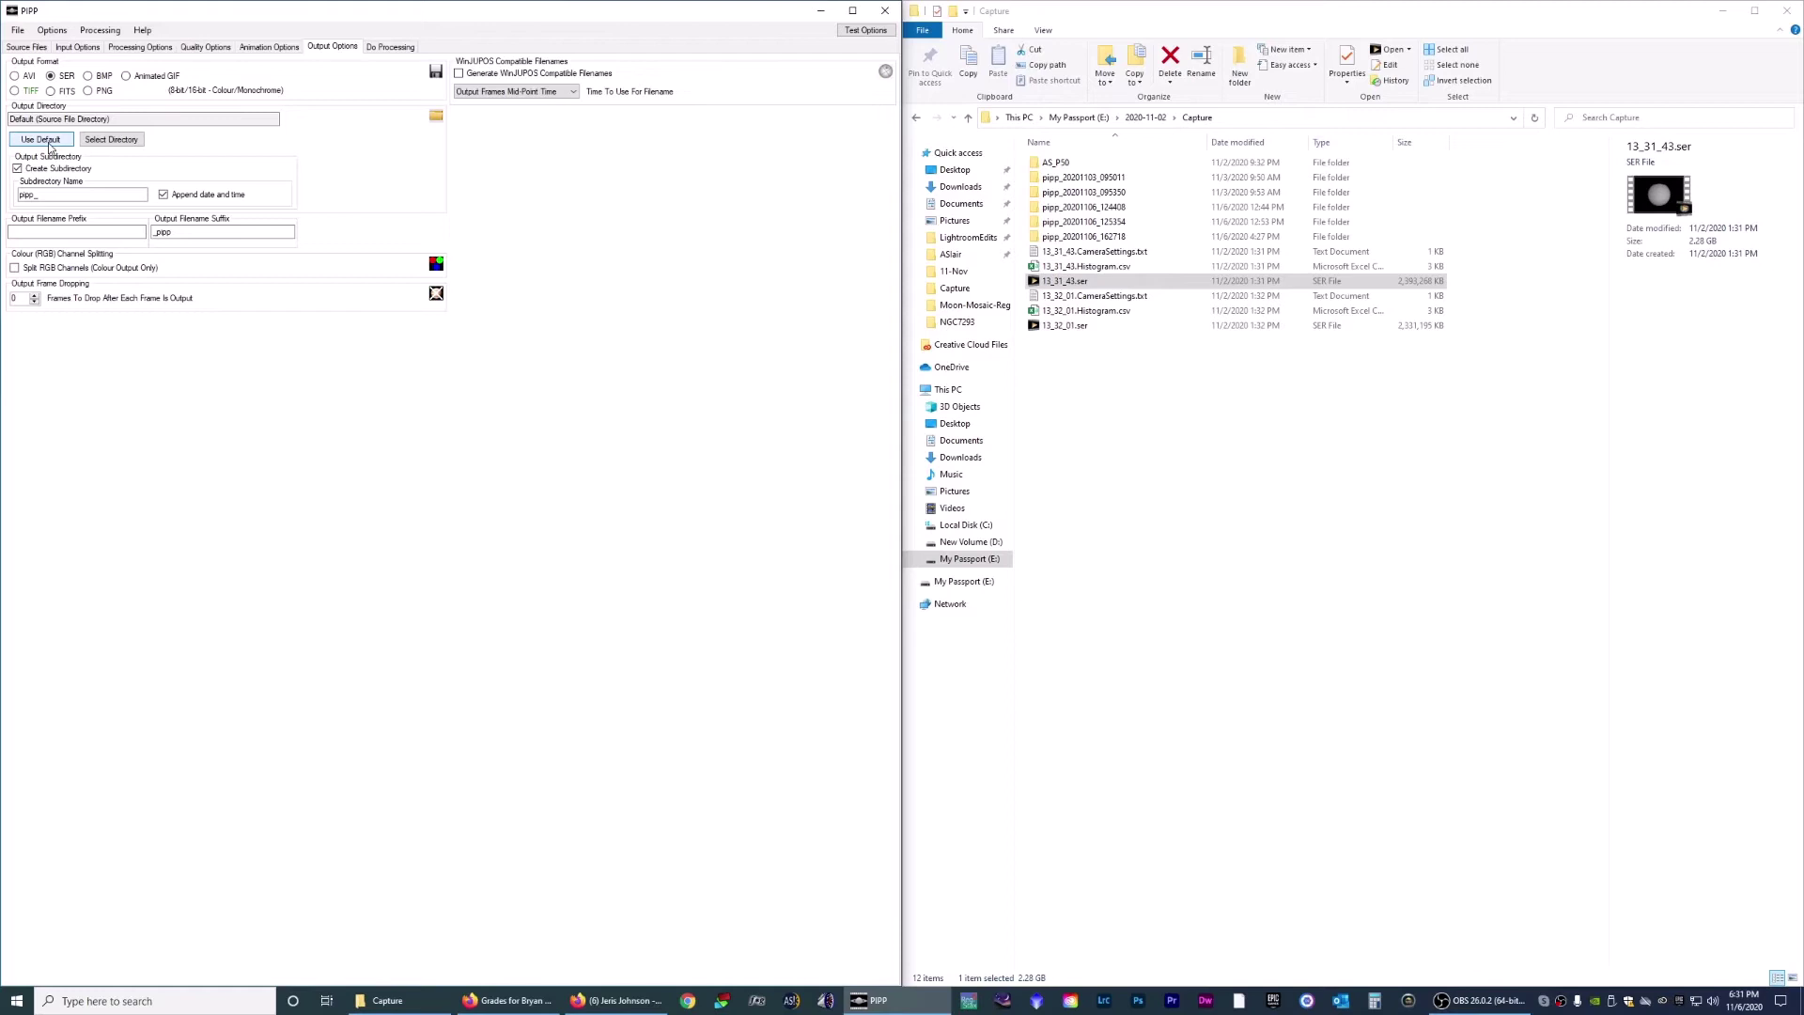
left_click(19, 197)
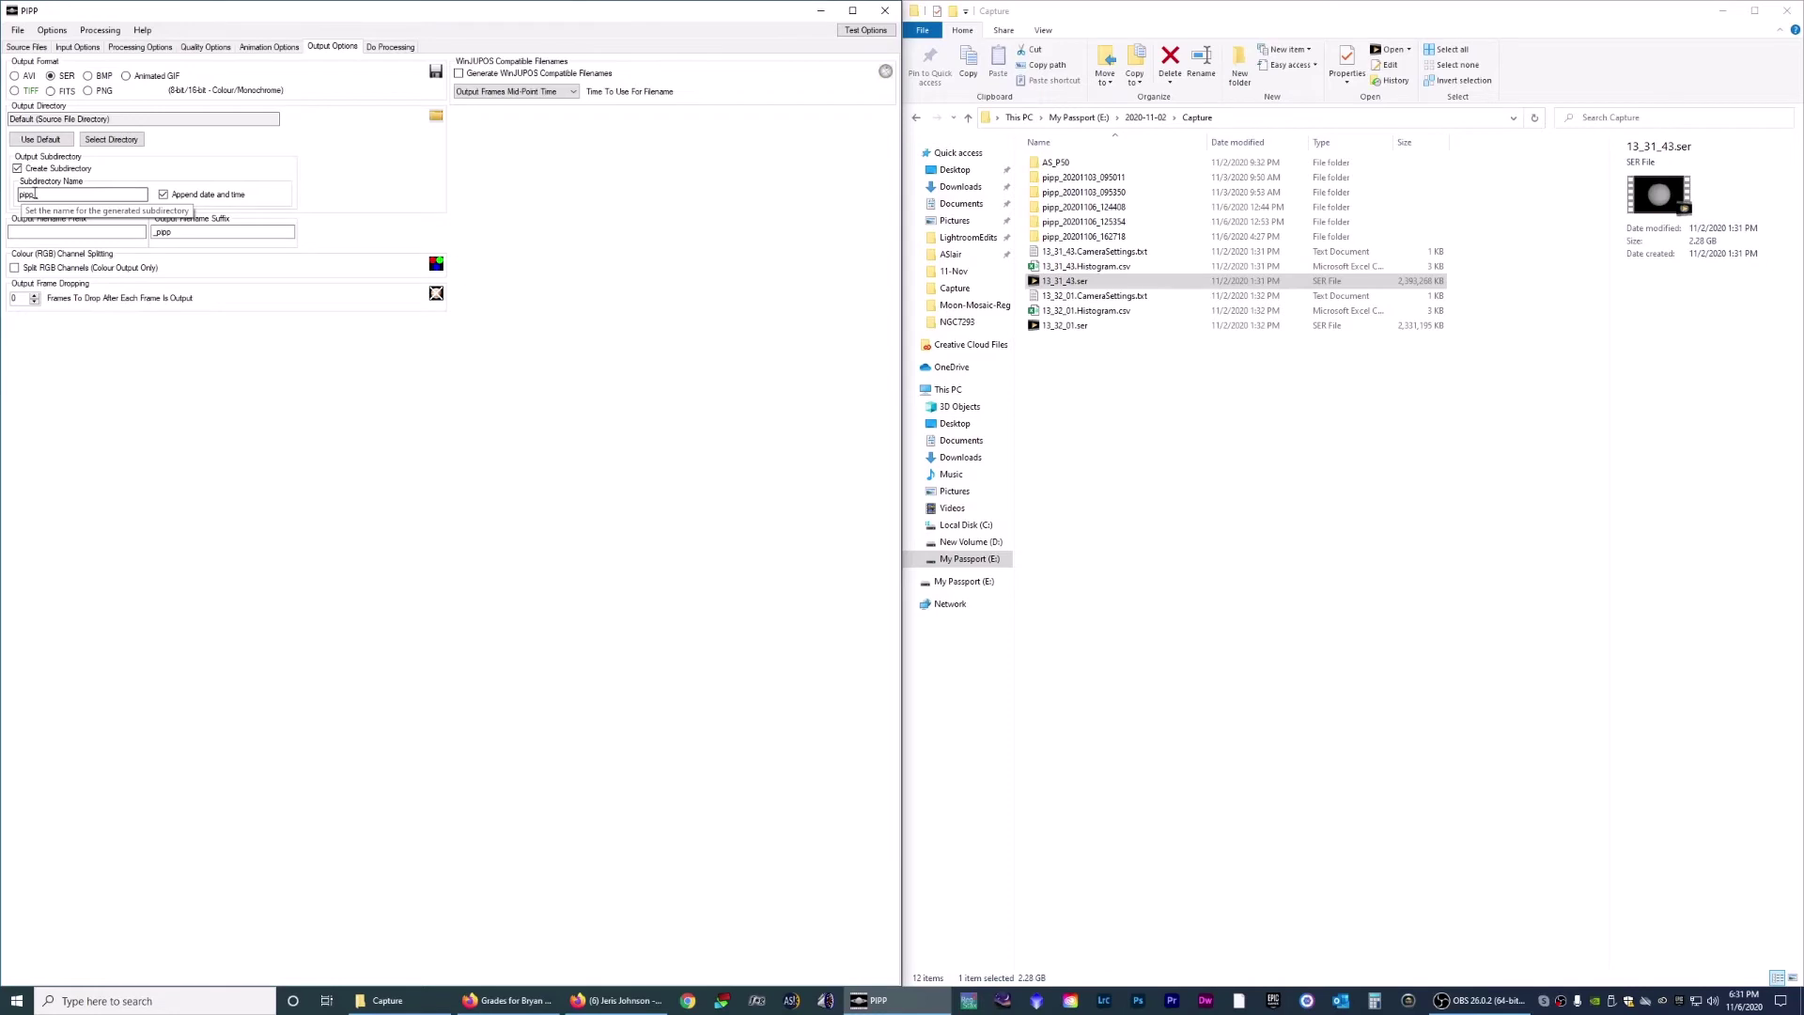
left_click(378, 49)
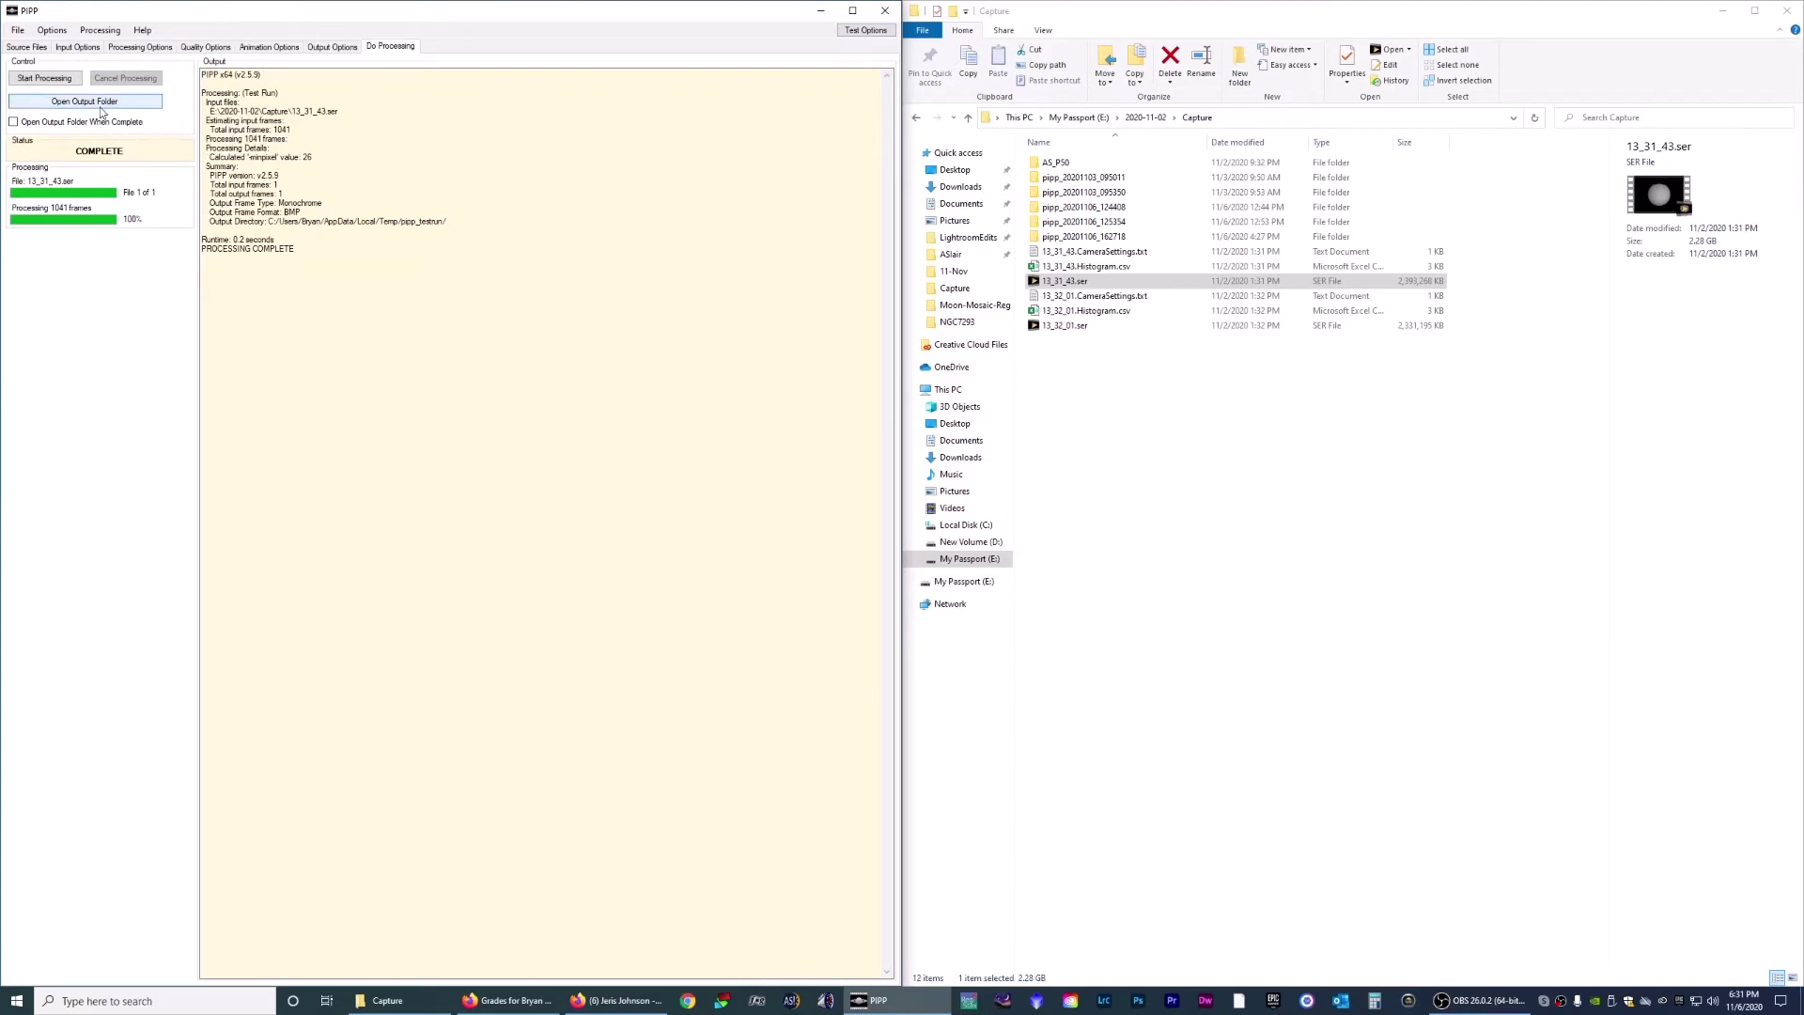
Batch-process 13_31_43.ser, producing the pipp_20201106_183146 output folder
left_click(45, 79)
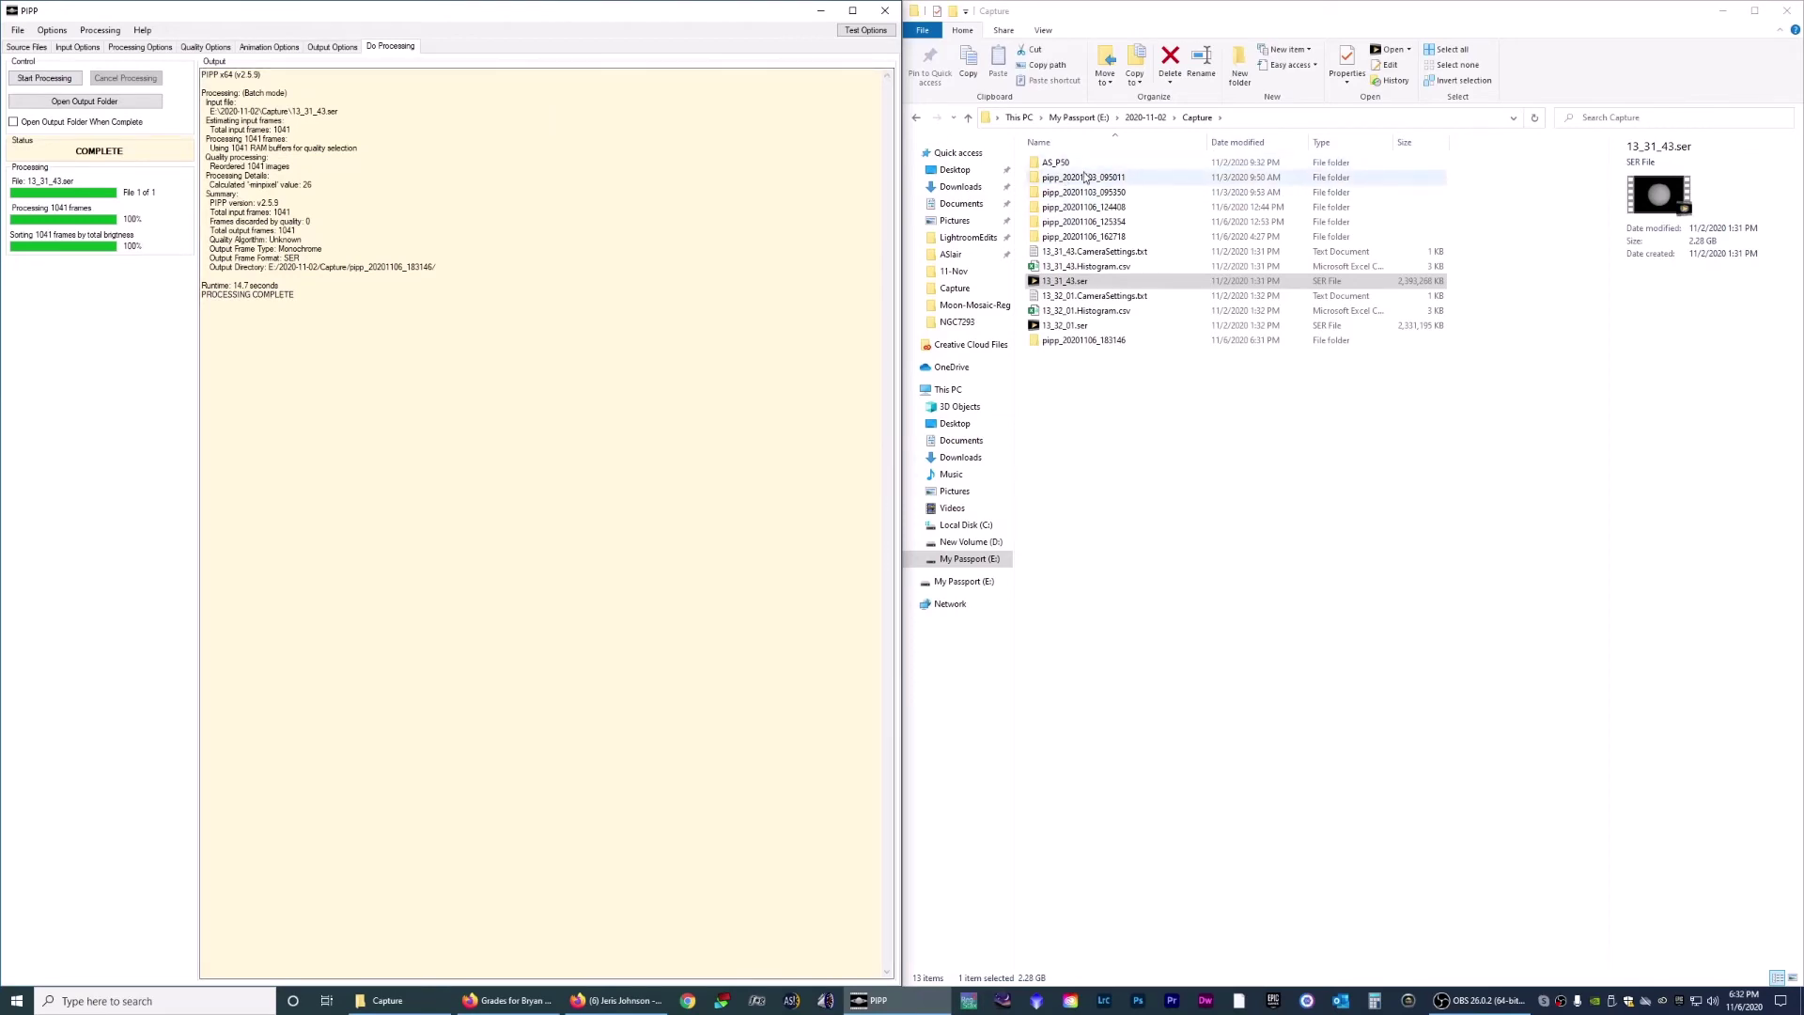
left_click(1080, 341)
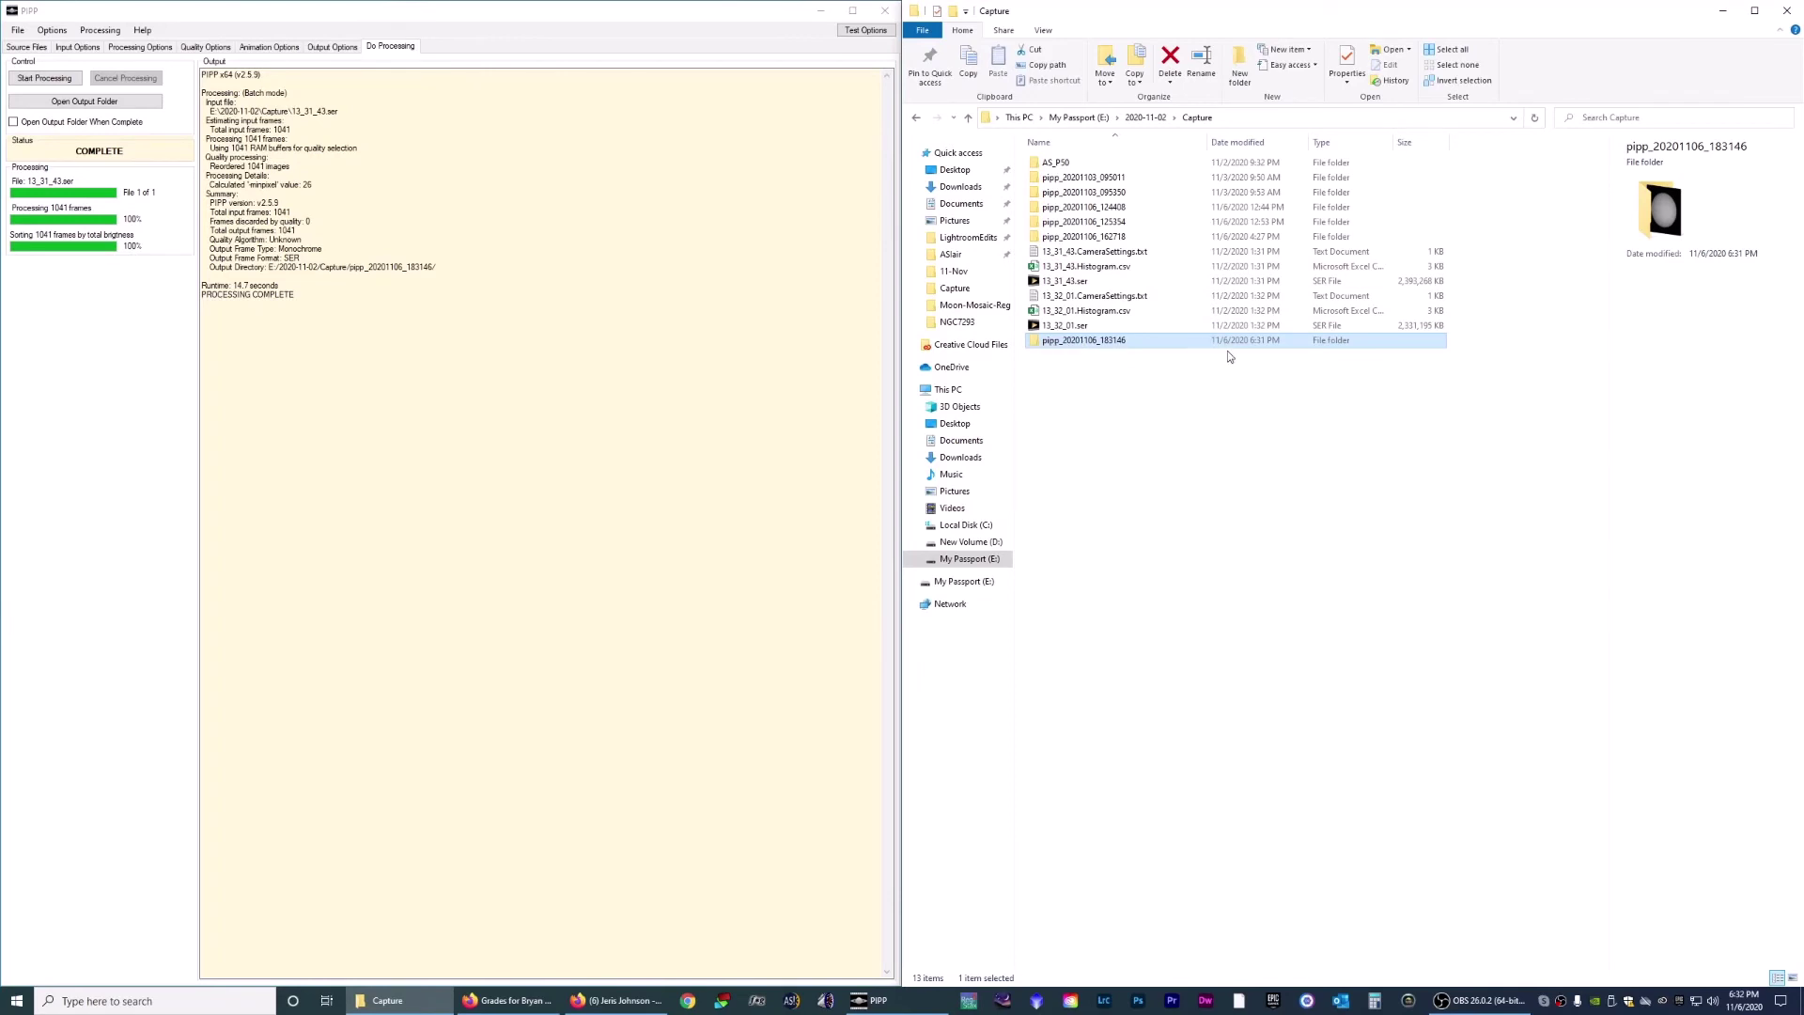
mouse_move(1755, 1007)
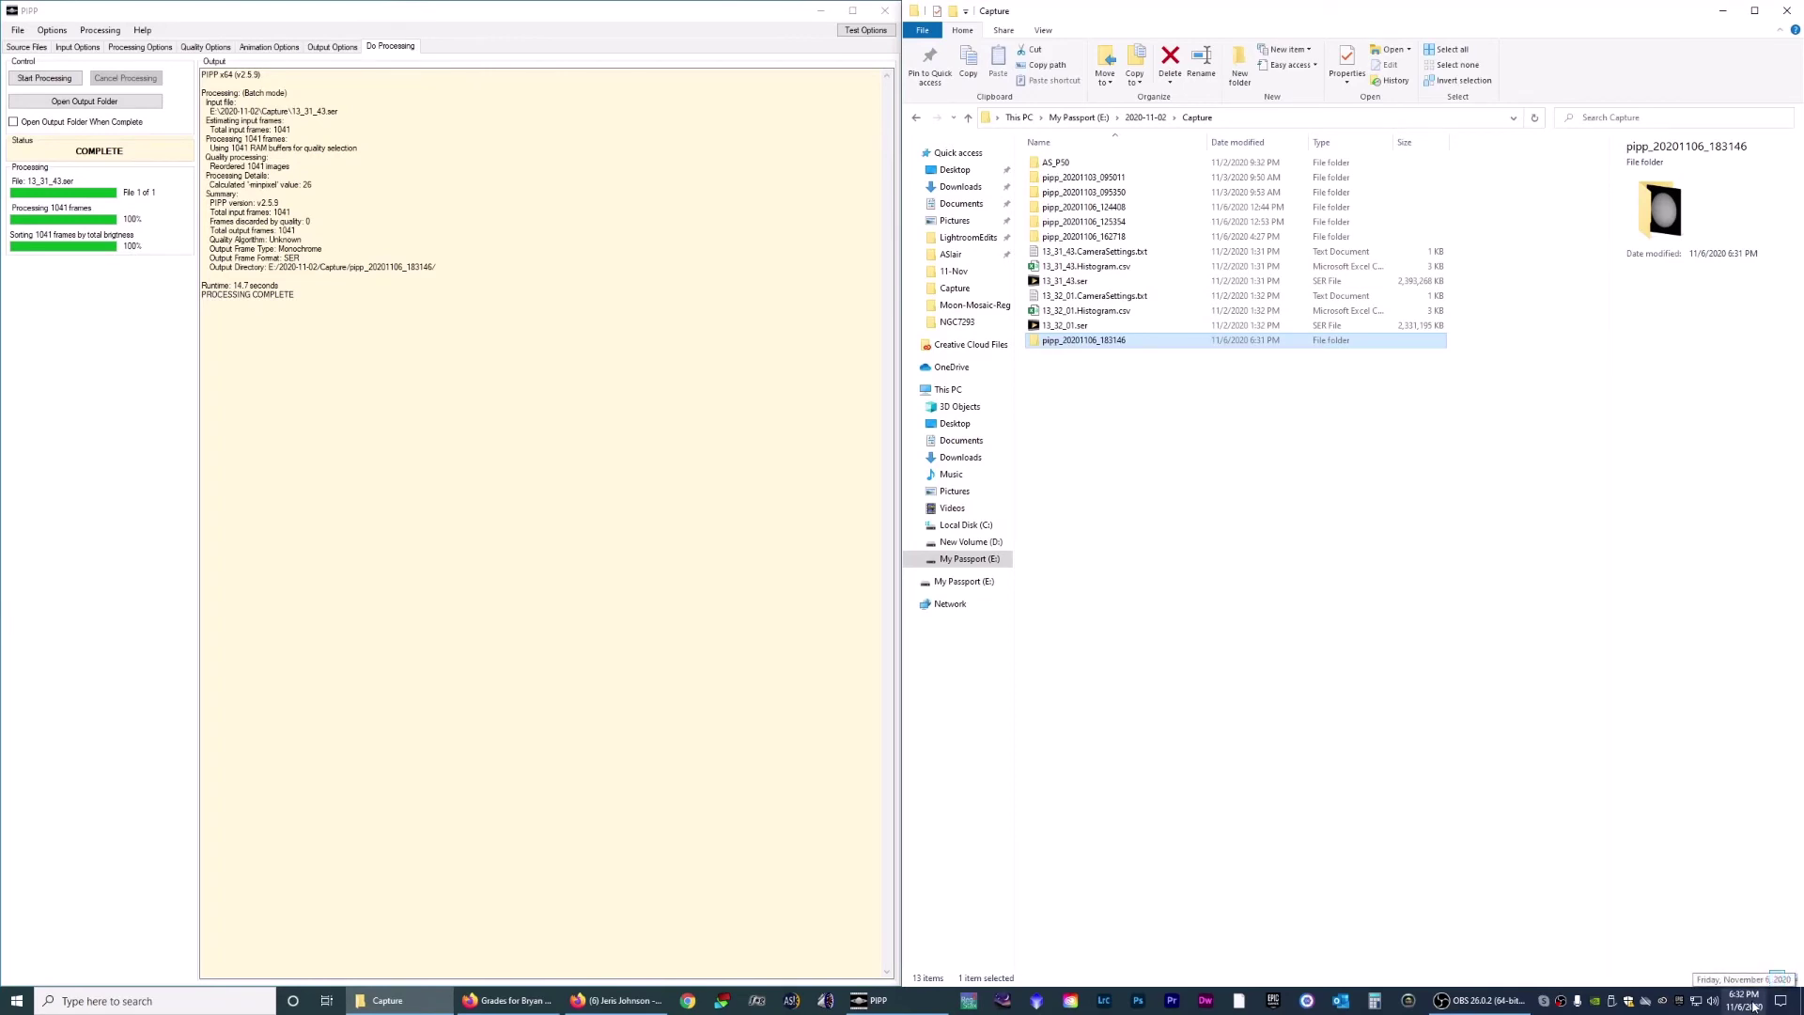
left_click(1078, 281)
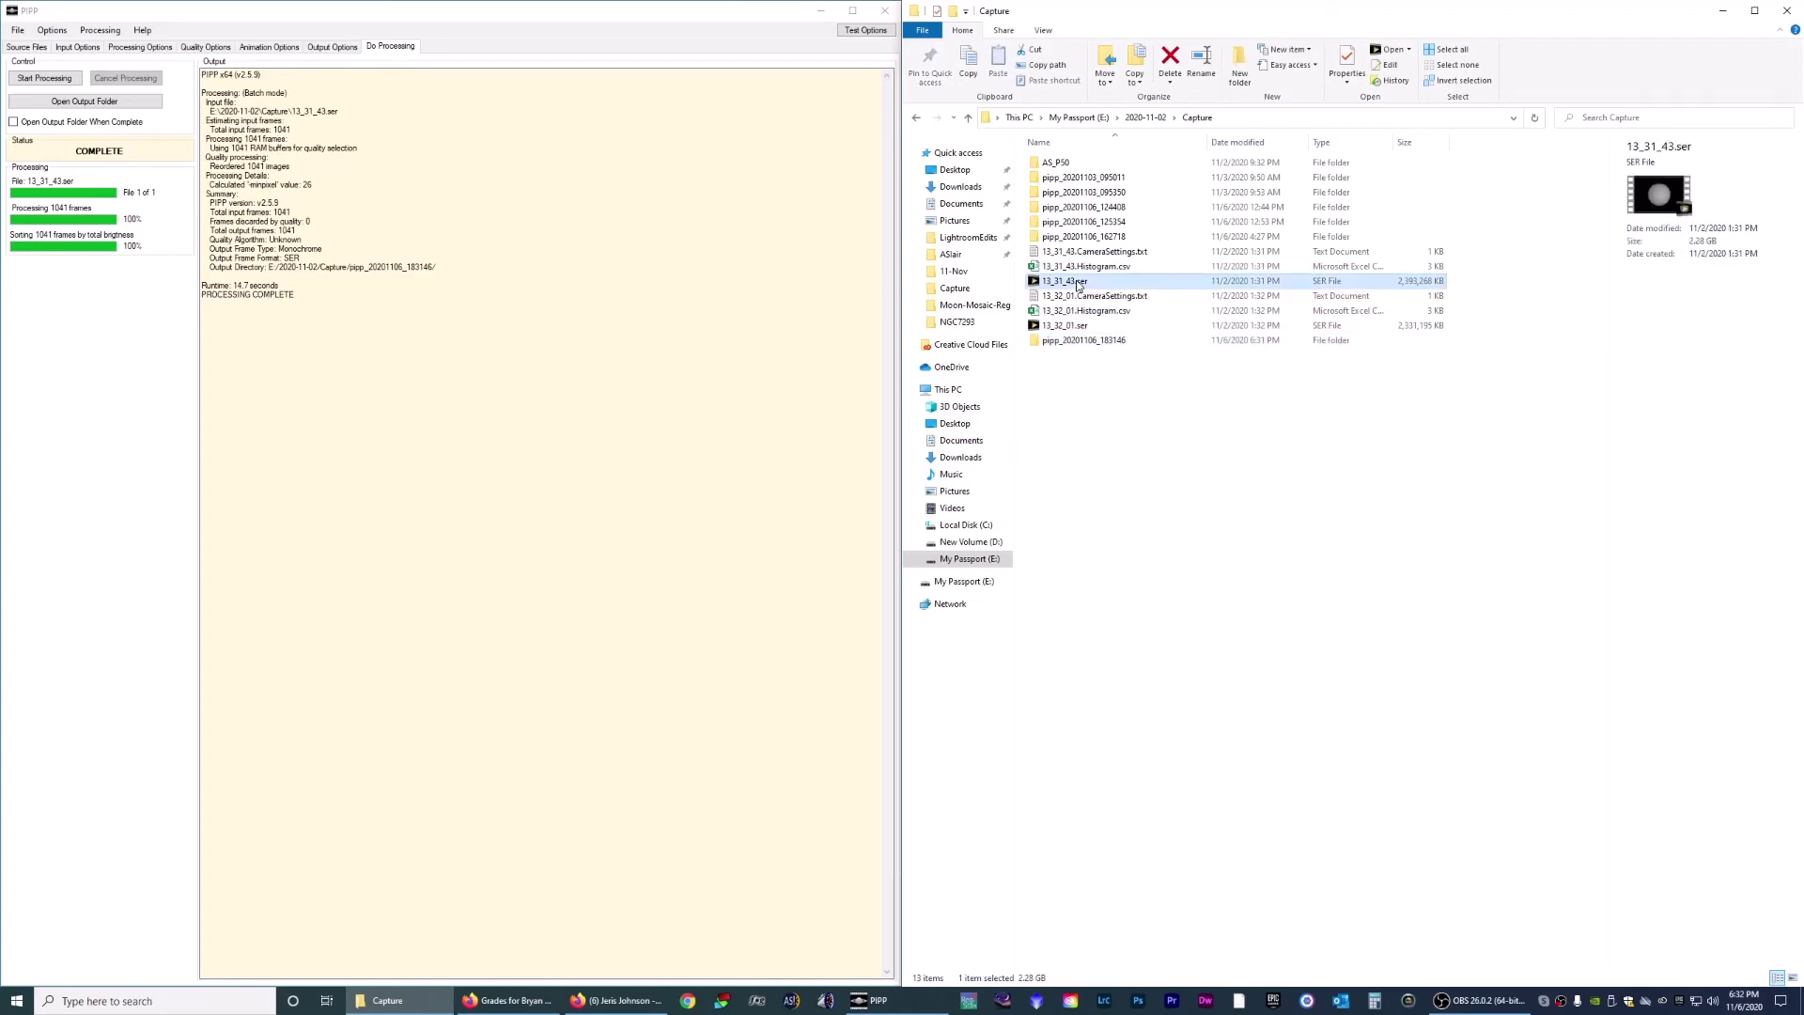
double_click(1077, 281)
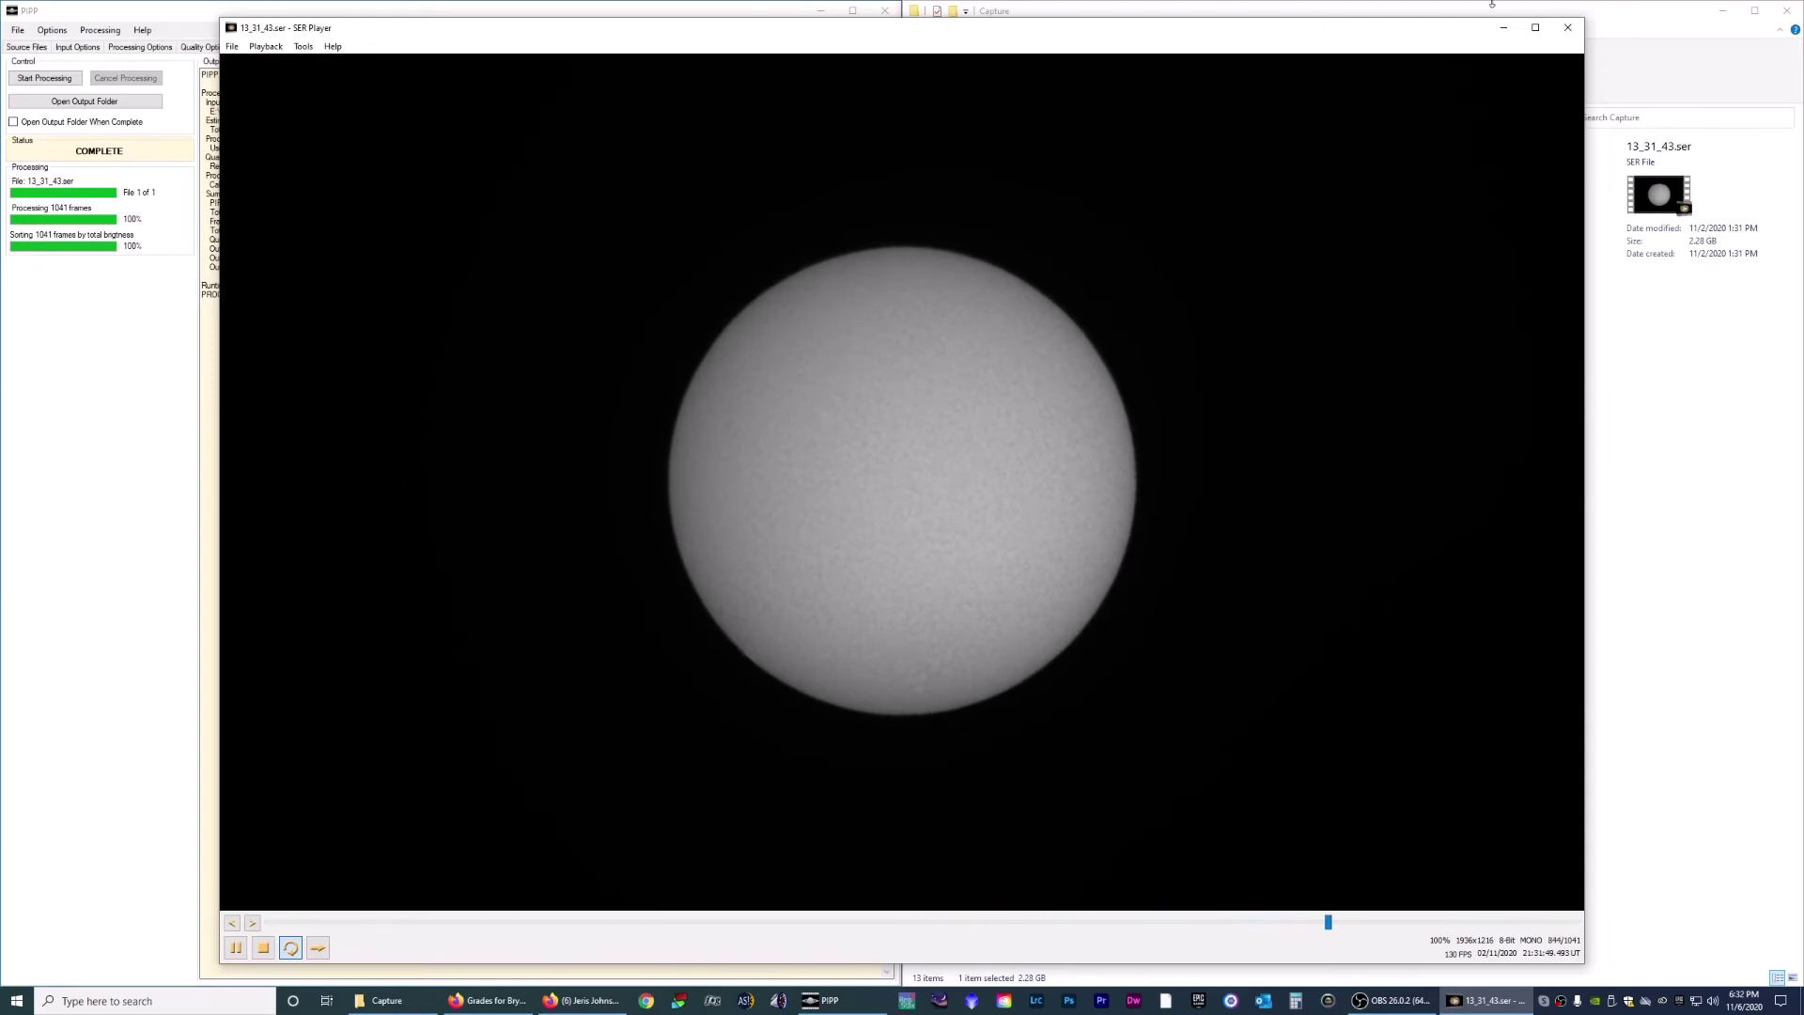
Open the pipp_20201106_183146 folder and play the 900 × 900 13_31_43_pipp.ser in SER Player
left_click(1567, 28)
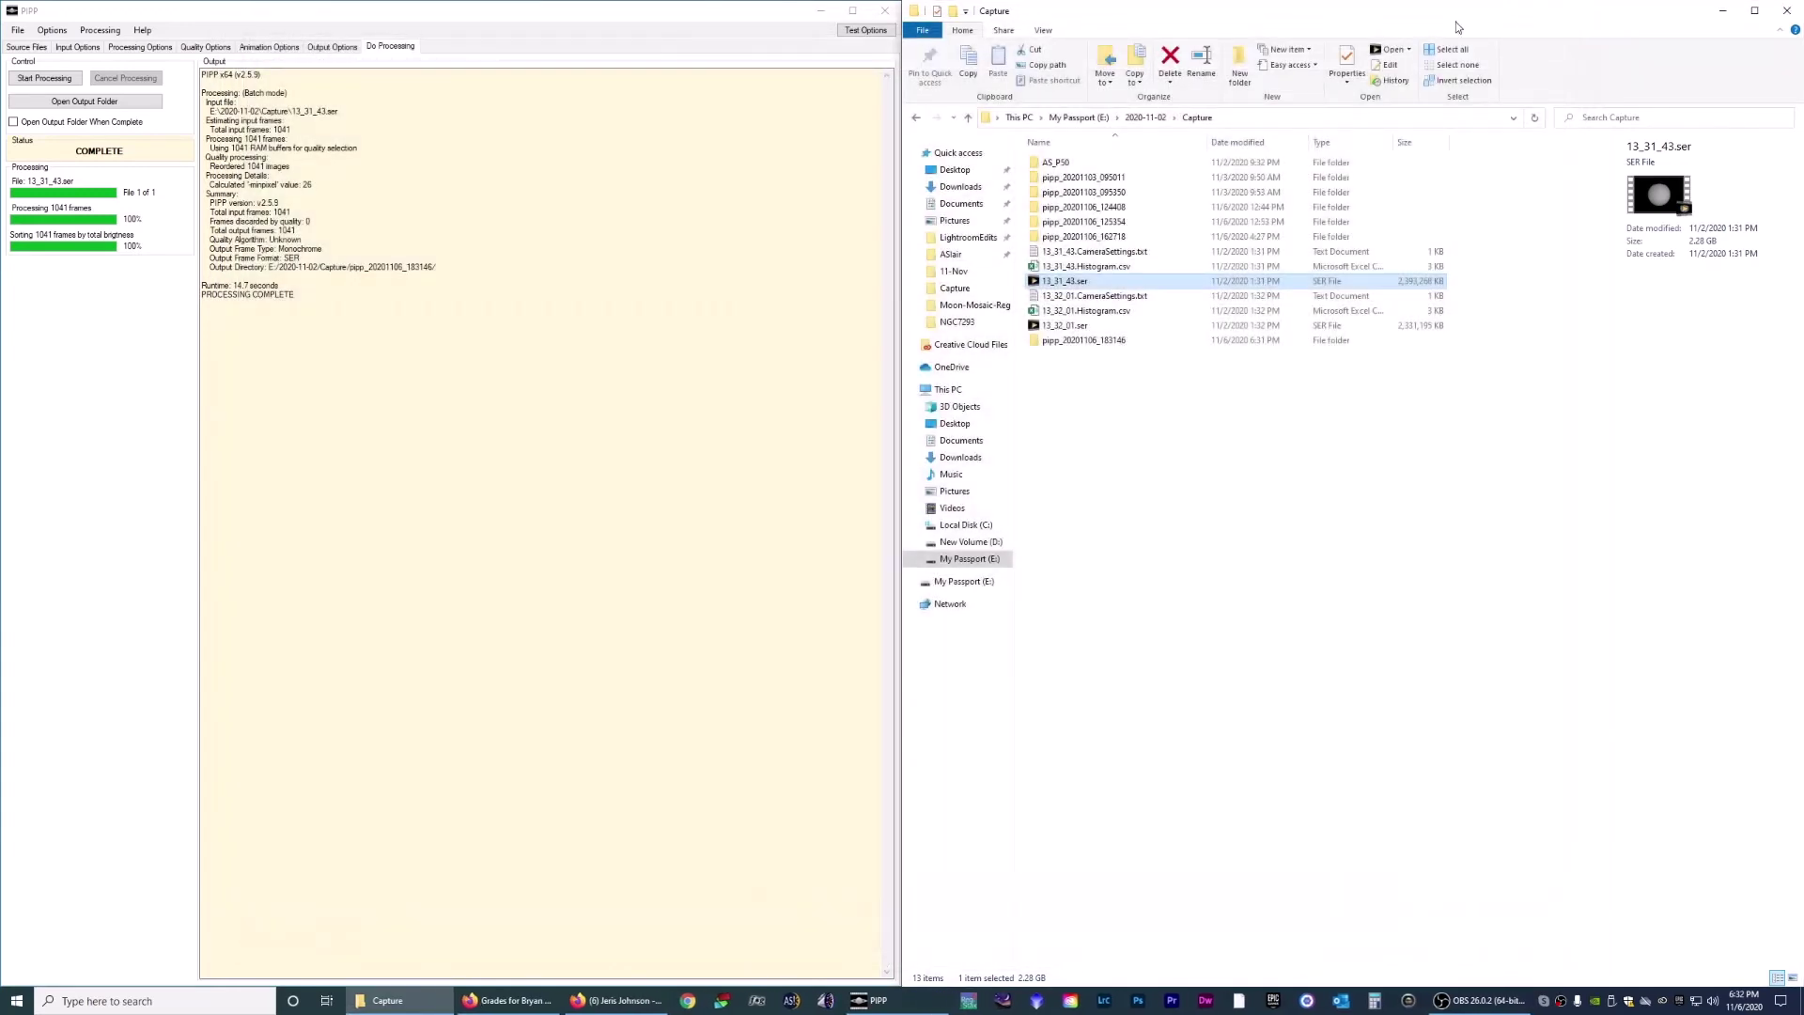
double_click(1087, 341)
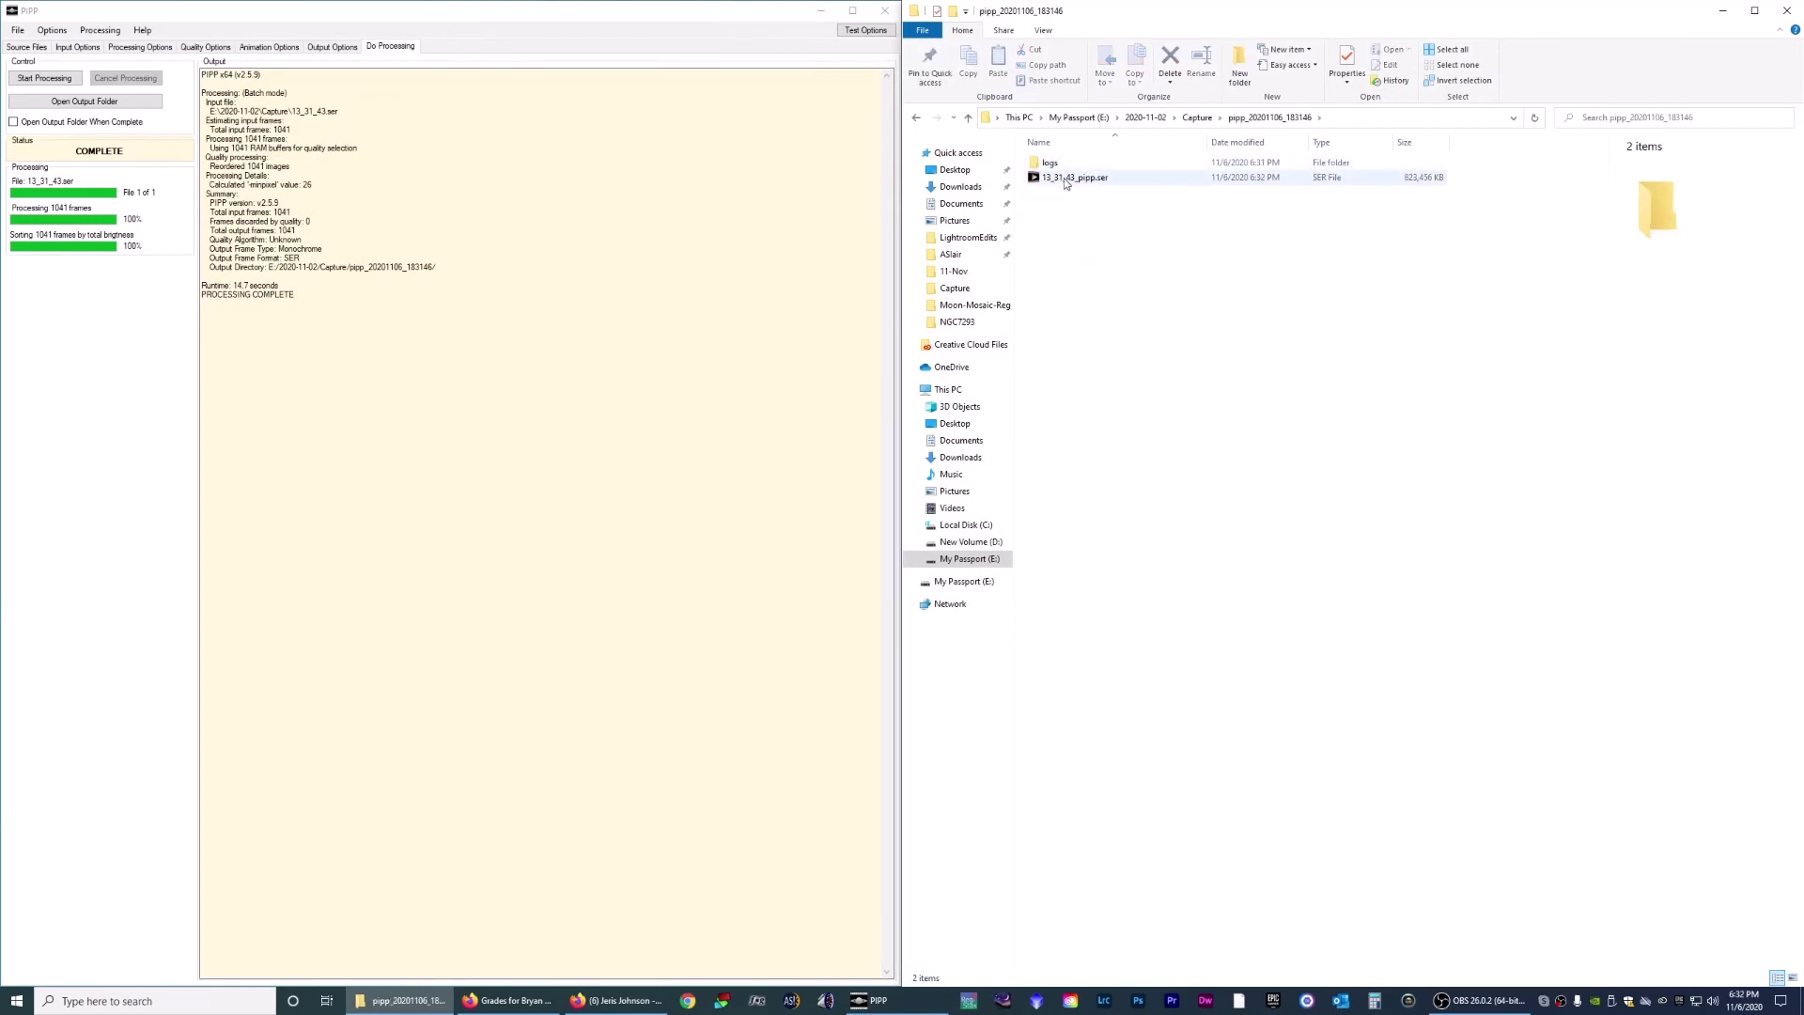
left_click(1068, 179)
double_click(1067, 179)
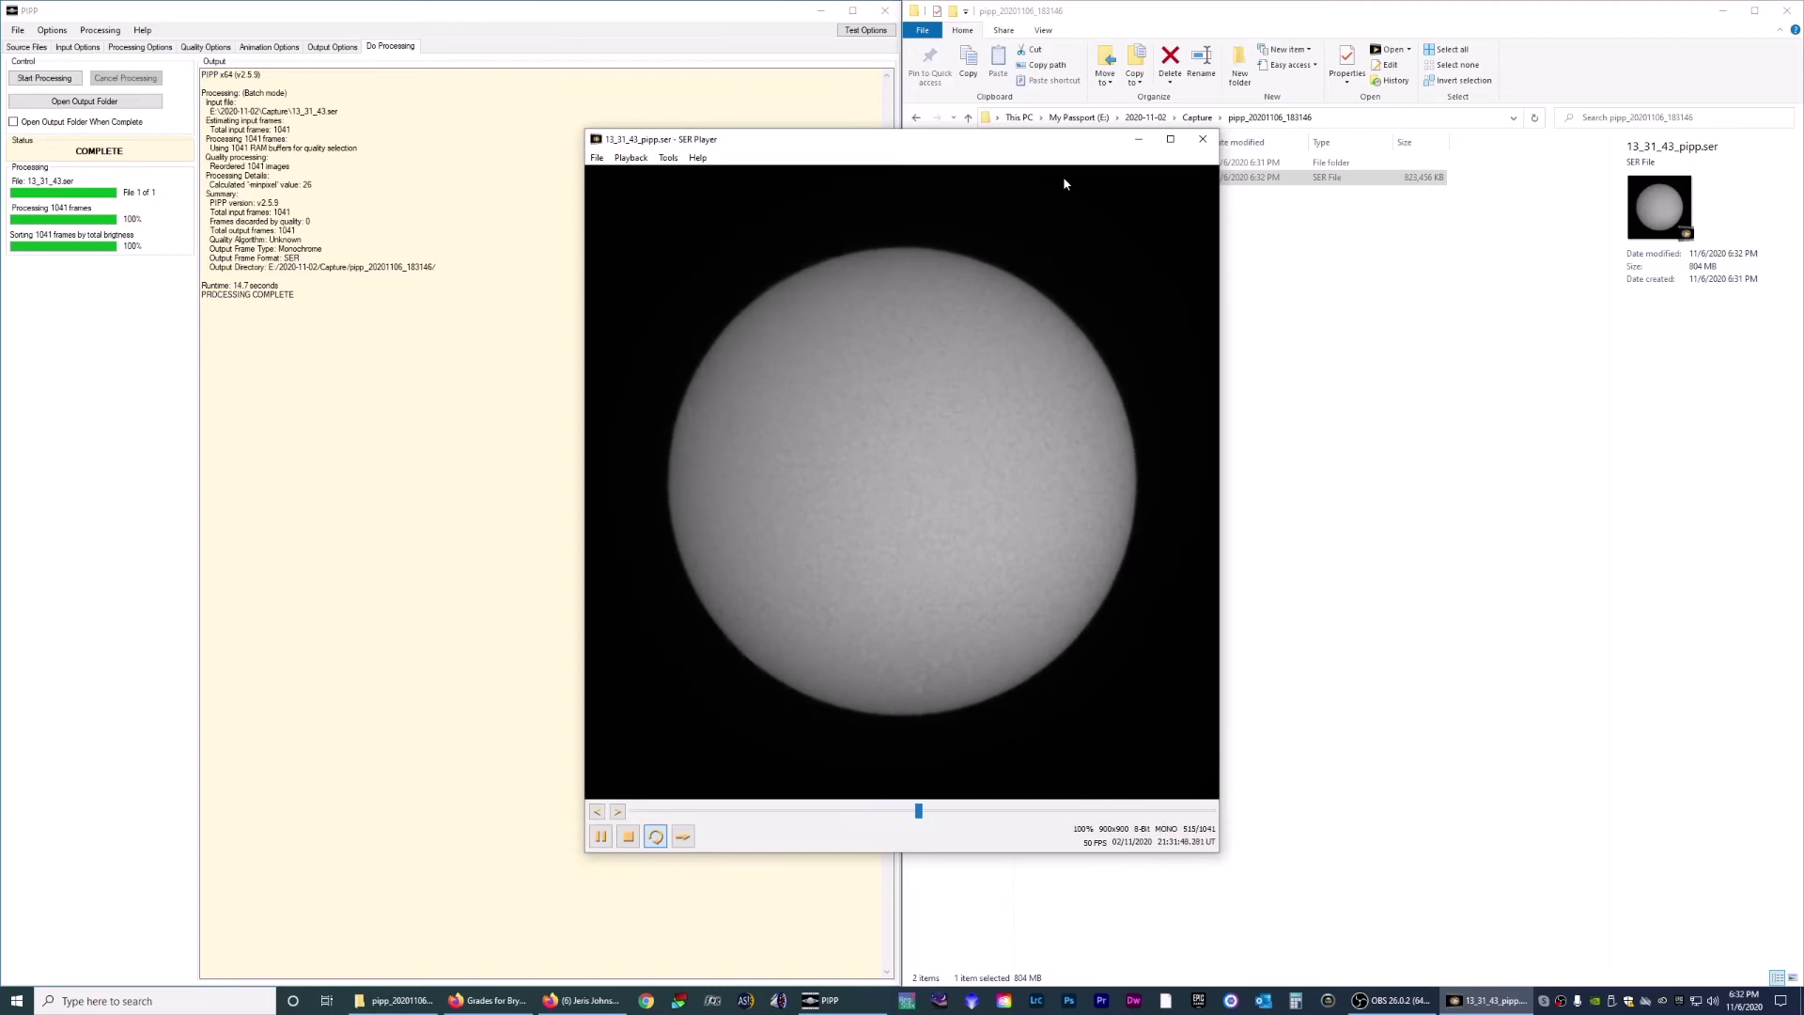
left_click(1202, 139)
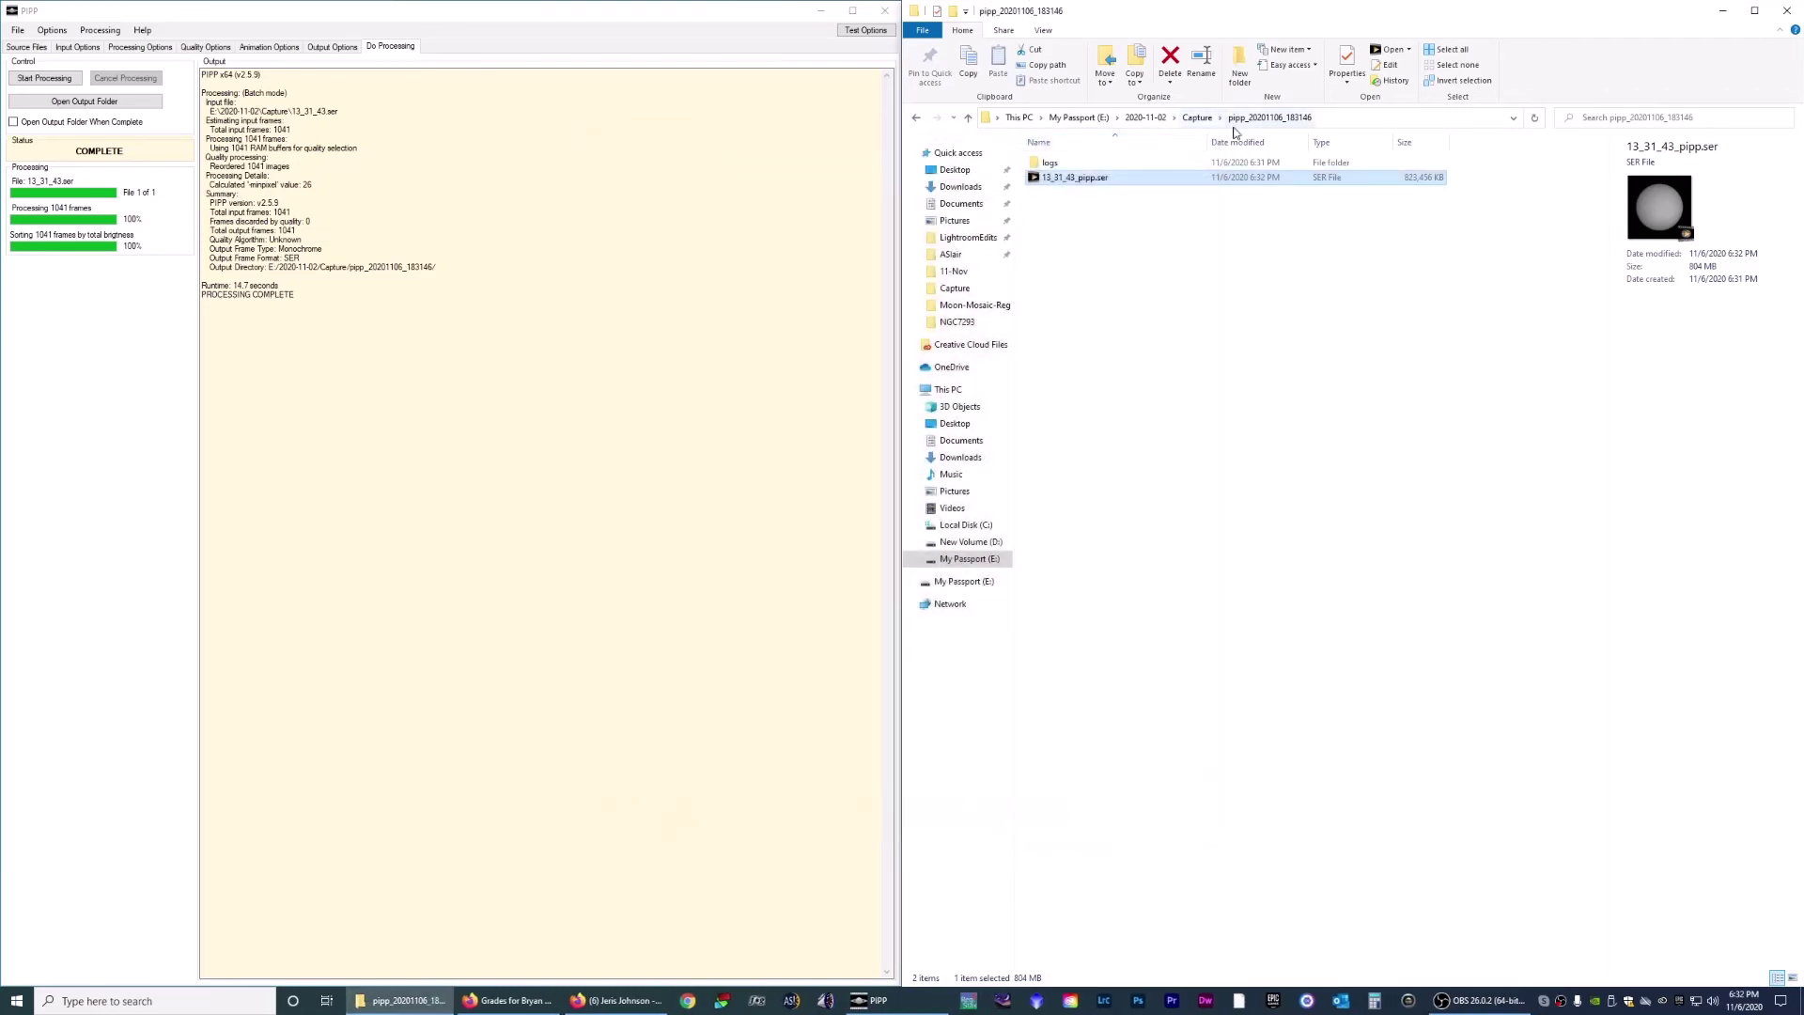